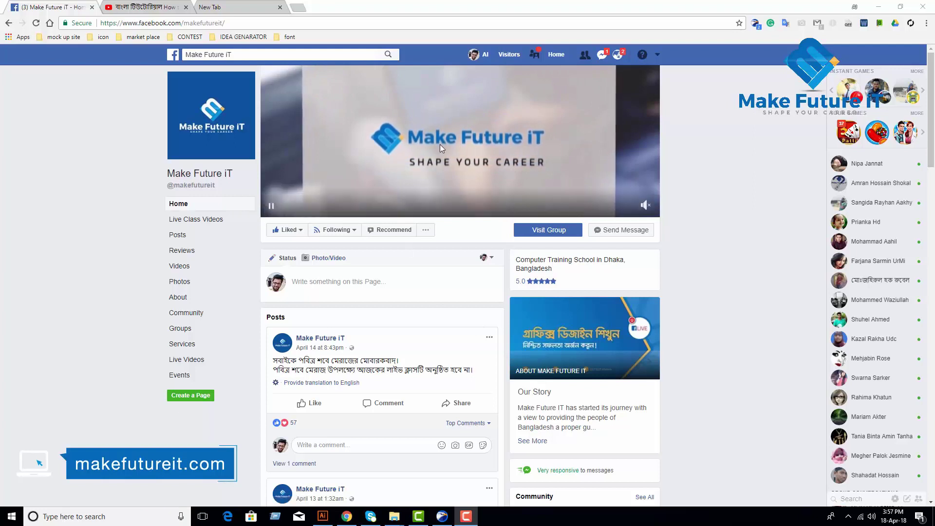
# - Search the web for font awesome in a new browser tab and open the fontawesome.com website
pyautogui.click(298, 7)
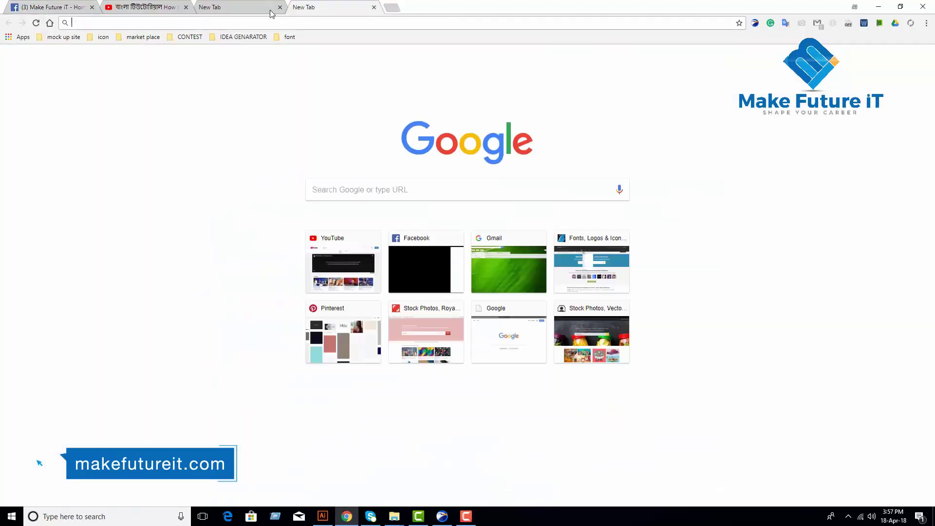
pyautogui.click(368, 191)
pyautogui.write('font')
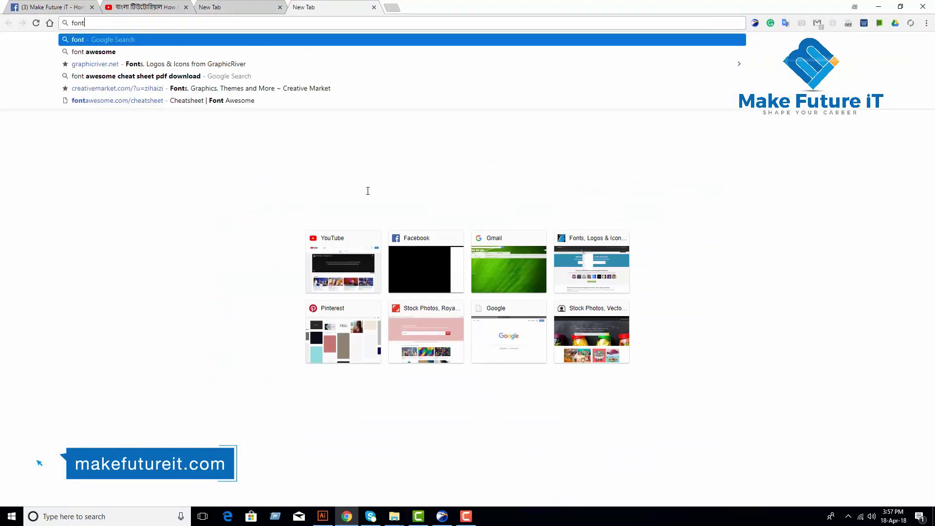
pyautogui.write(' a')
pyautogui.press('Return')
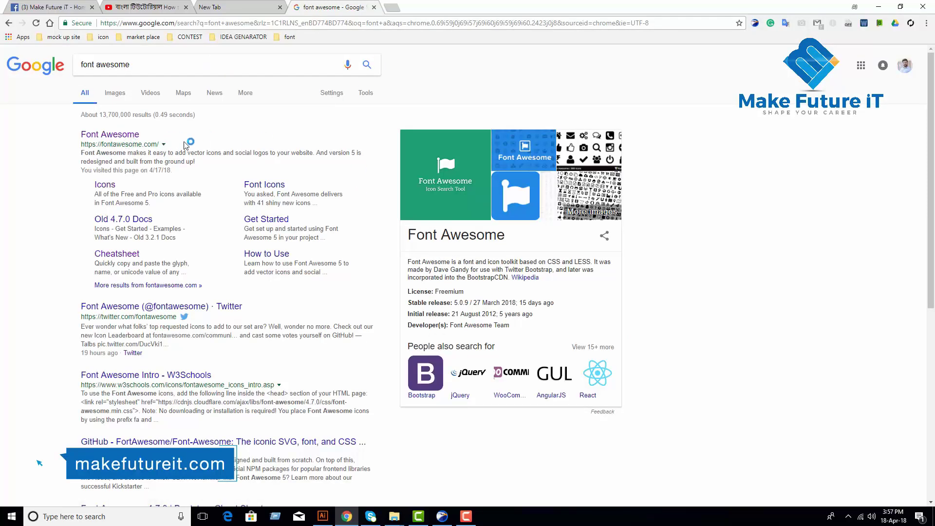
pyautogui.click(106, 140)
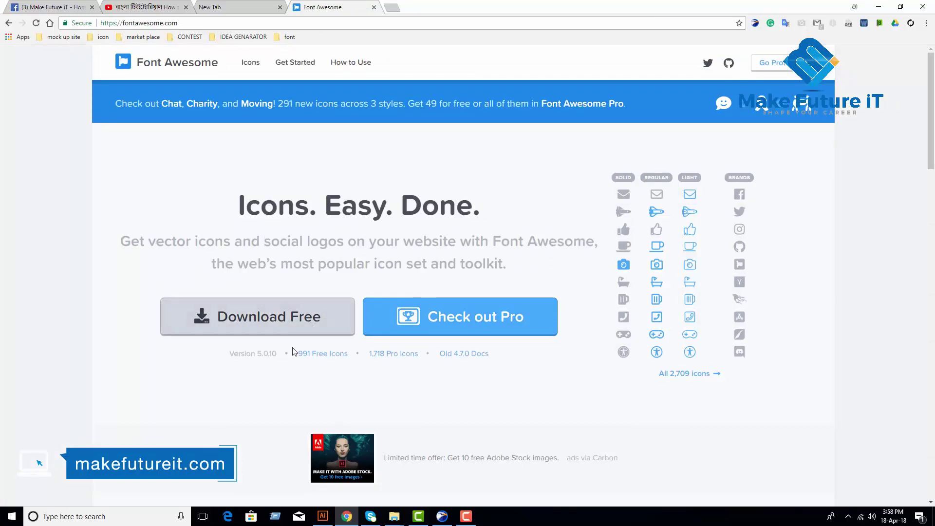
# - Download the free Font Awesome package as fontawesome-free-5.0.10(1).zip to the Desktop
pyautogui.click(276, 321)
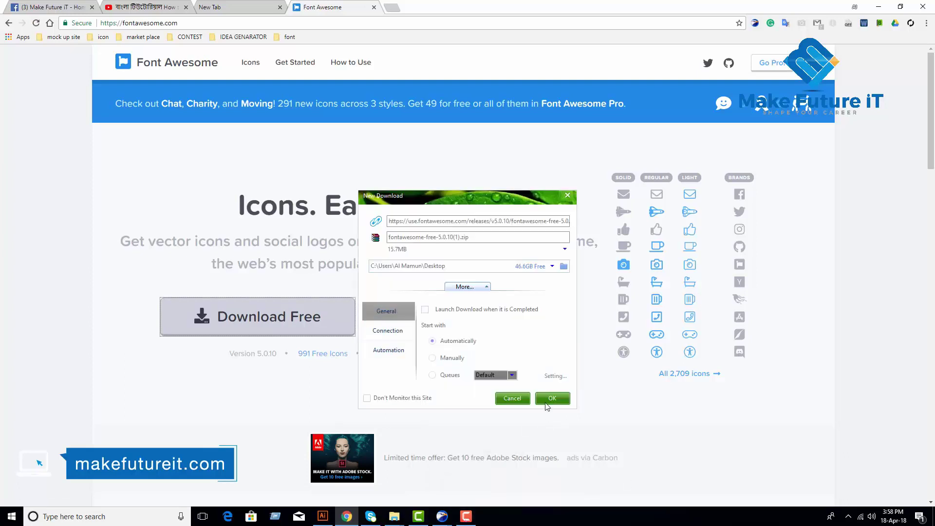
pyautogui.click(552, 398)
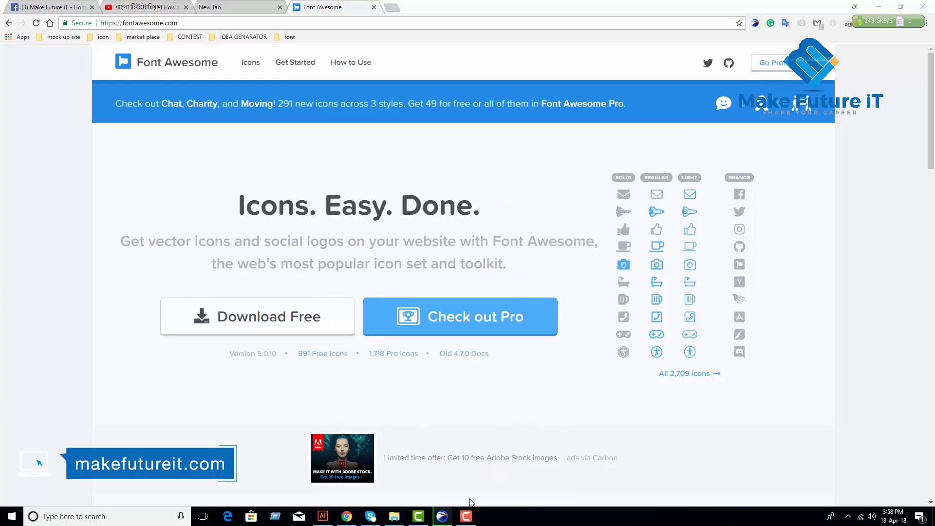
pyautogui.moveTo(467, 521)
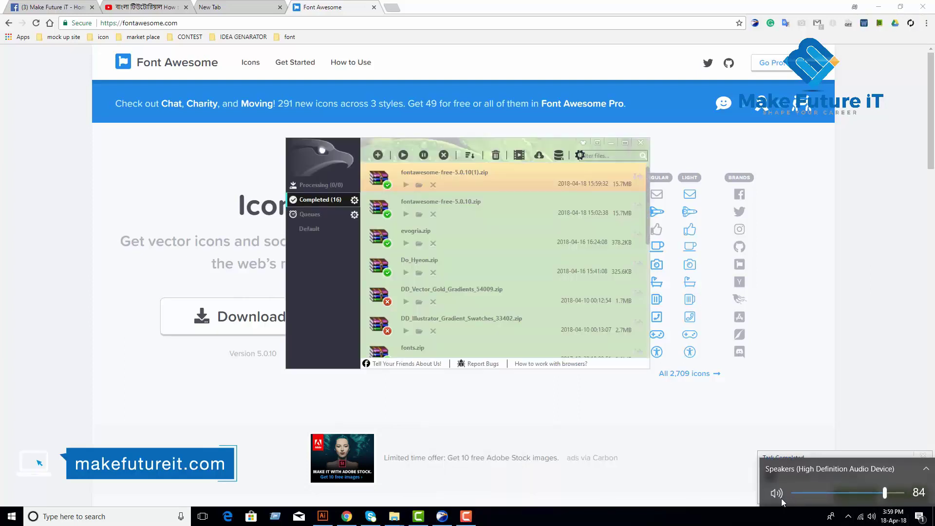
pyautogui.click(833, 368)
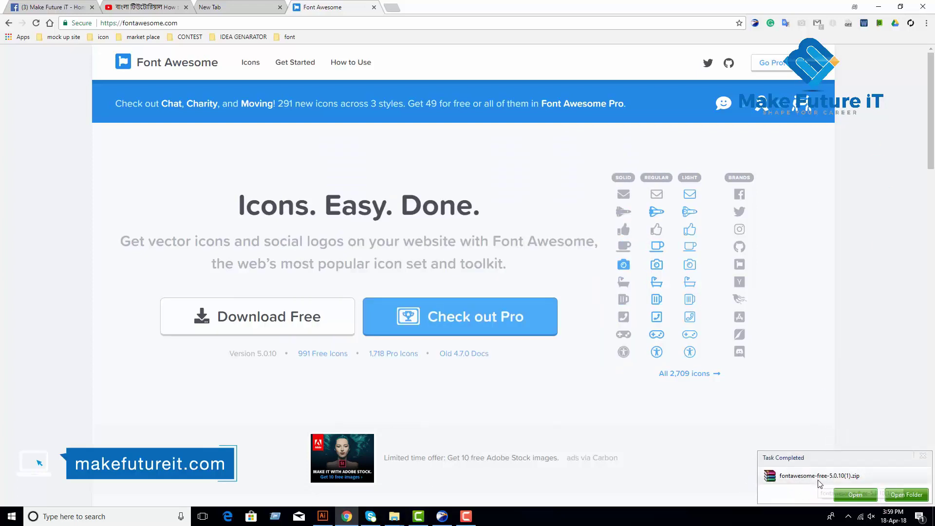
# - Open the downloaded zip archive and go to its use-on-desktop folder inside fontawesome-free-5.0.10
pyautogui.click(862, 498)
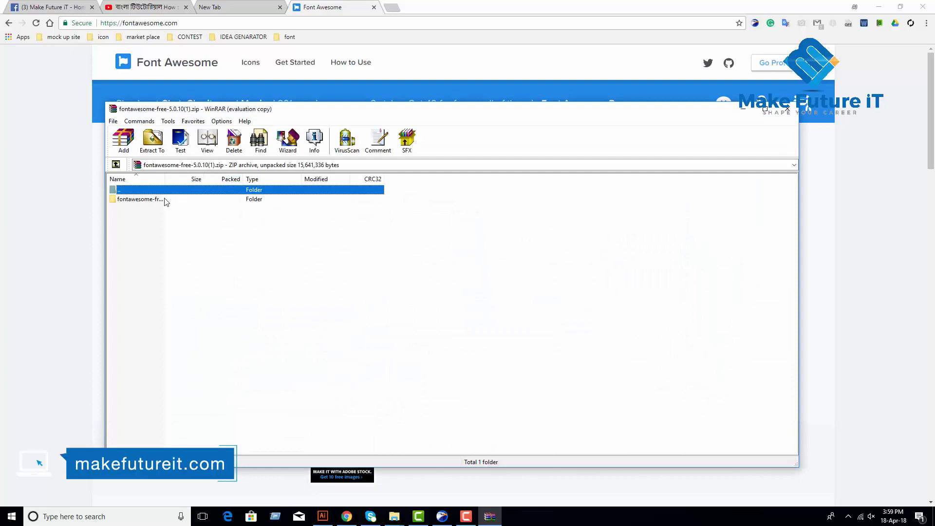
pyautogui.click(519, 292)
pyautogui.doubleClick(196, 199)
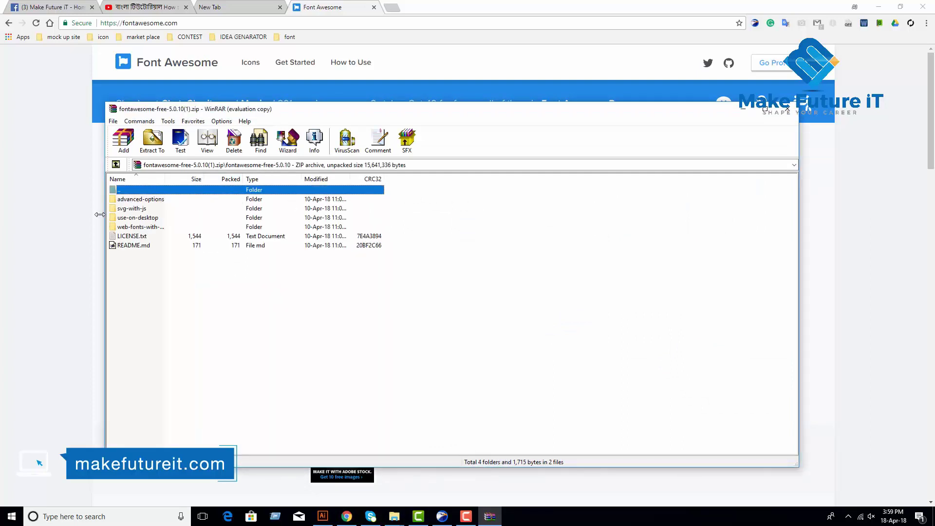
pyautogui.doubleClick(158, 219)
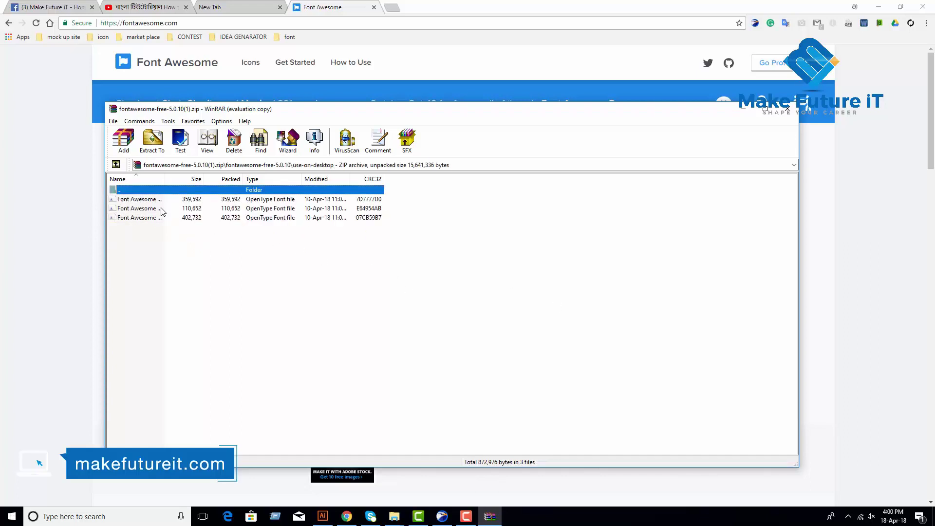
# - Install the Font Awesome 5 Free Solid font from the archive, replacing the existing copy, and close its preview
pyautogui.doubleClick(175, 218)
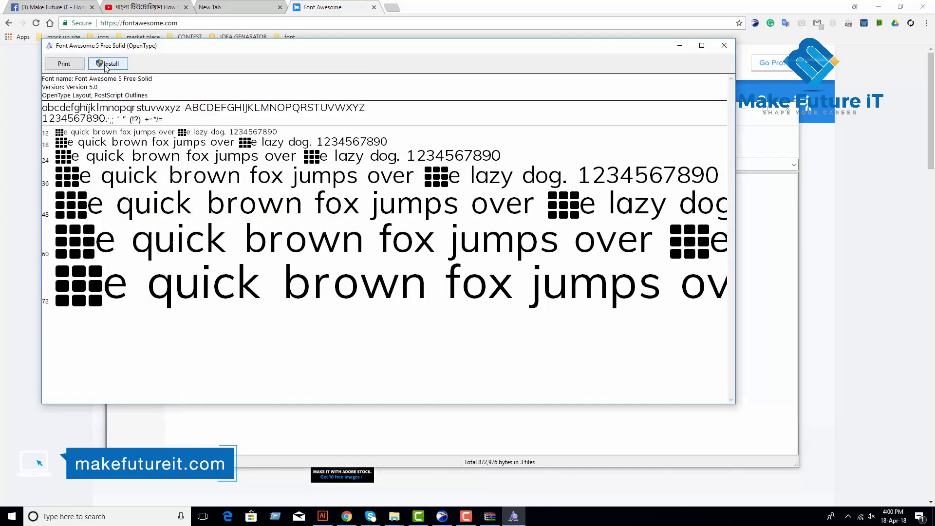
pyautogui.click(104, 64)
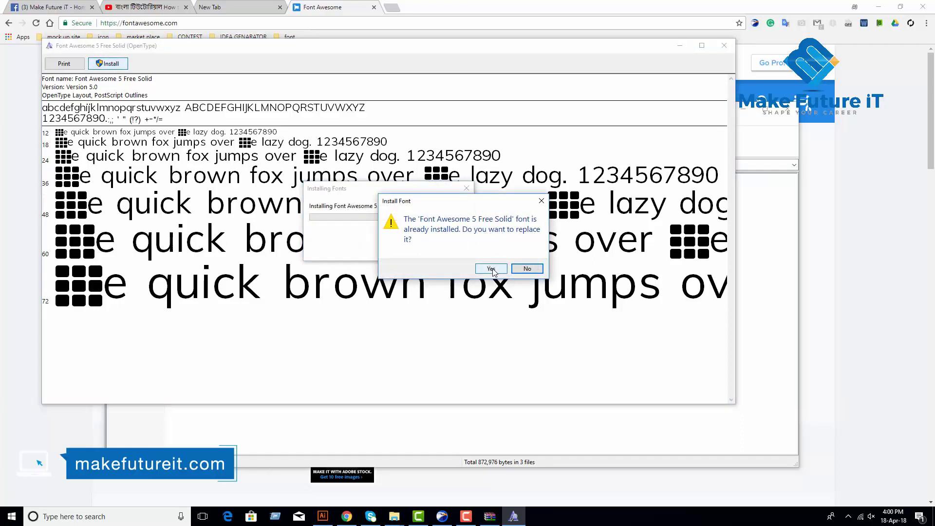
pyautogui.click(491, 270)
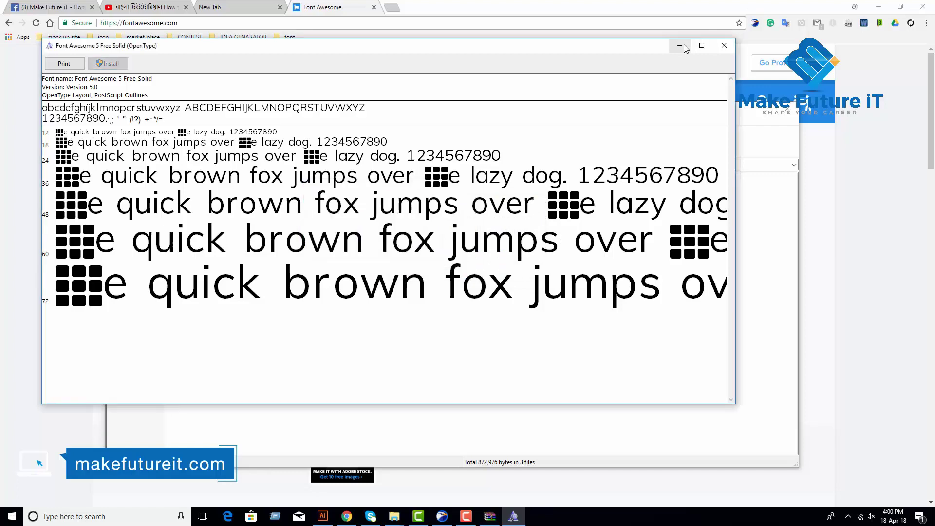
pyautogui.click(727, 49)
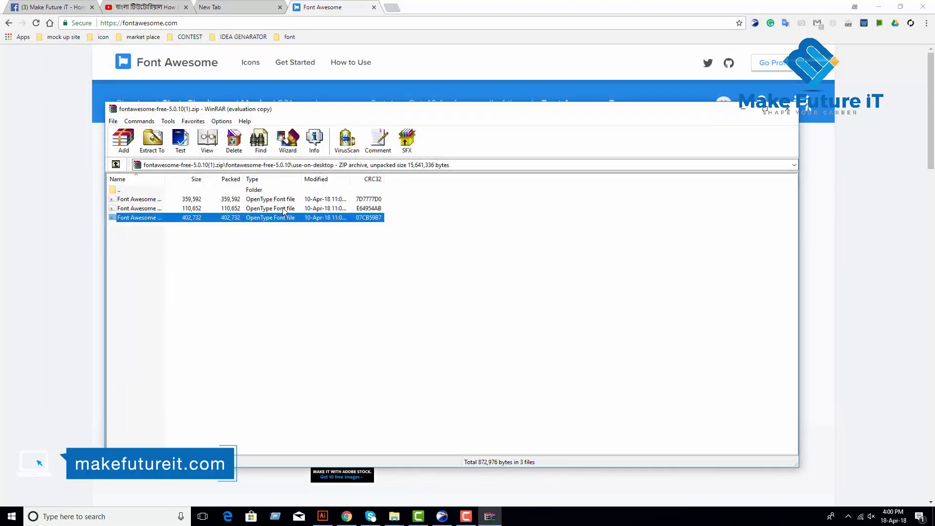
# - Install the Font Awesome 5 Free Regular font, replacing the existing copy, and close its preview
pyautogui.doubleClick(327, 211)
pyautogui.click(125, 79)
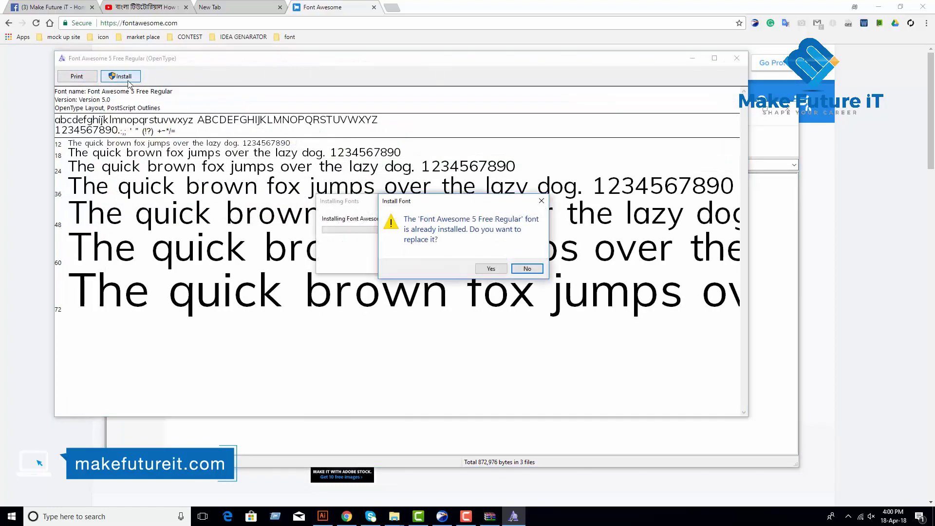
pyautogui.click(490, 270)
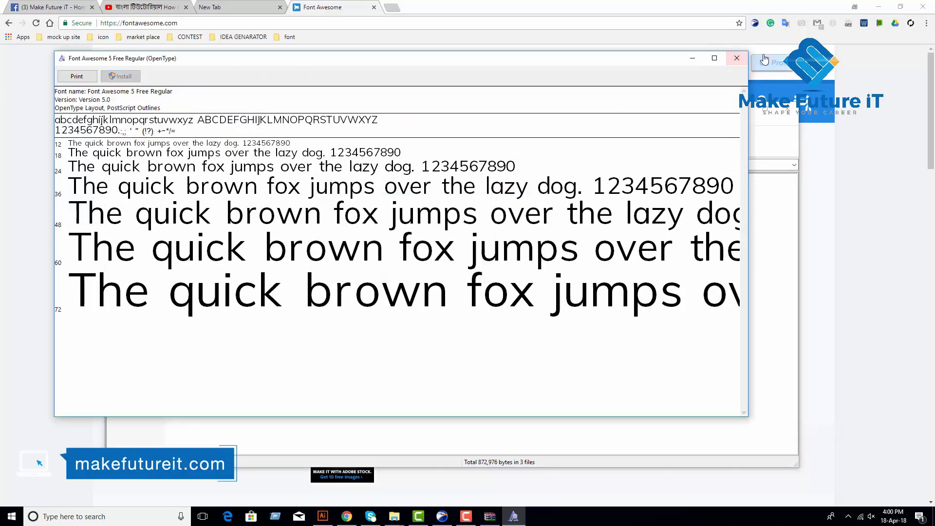
pyautogui.click(737, 58)
# - Install the Font Awesome 5 Brands Regular font, replacing the existing copy, and close its preview
pyautogui.doubleClick(258, 199)
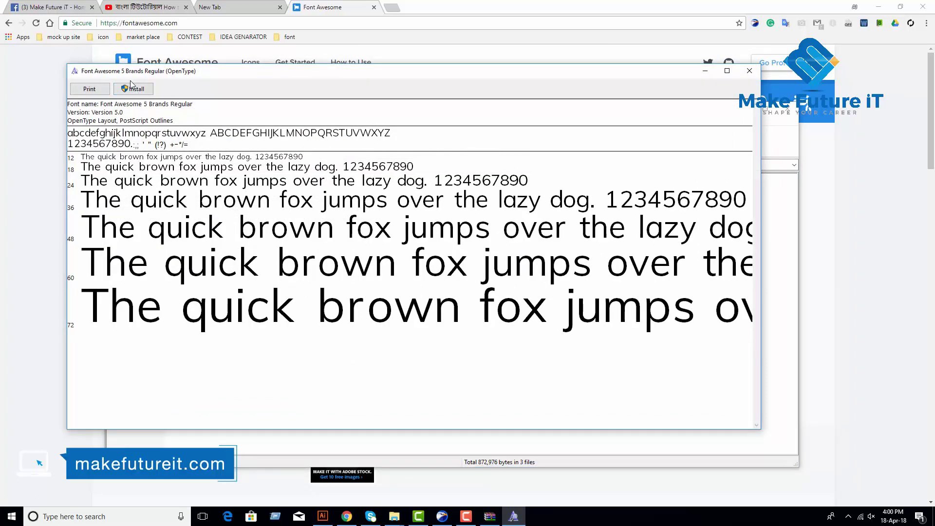
pyautogui.click(135, 90)
pyautogui.click(489, 269)
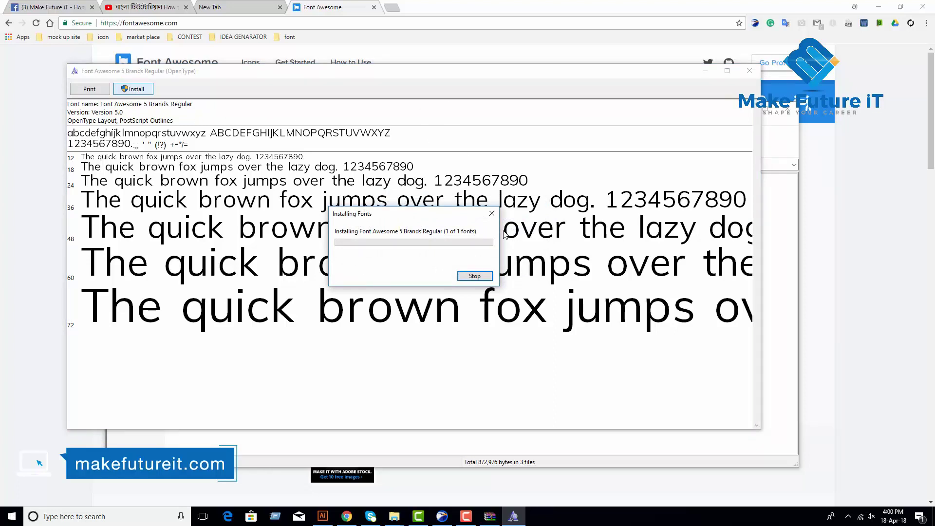
pyautogui.click(749, 71)
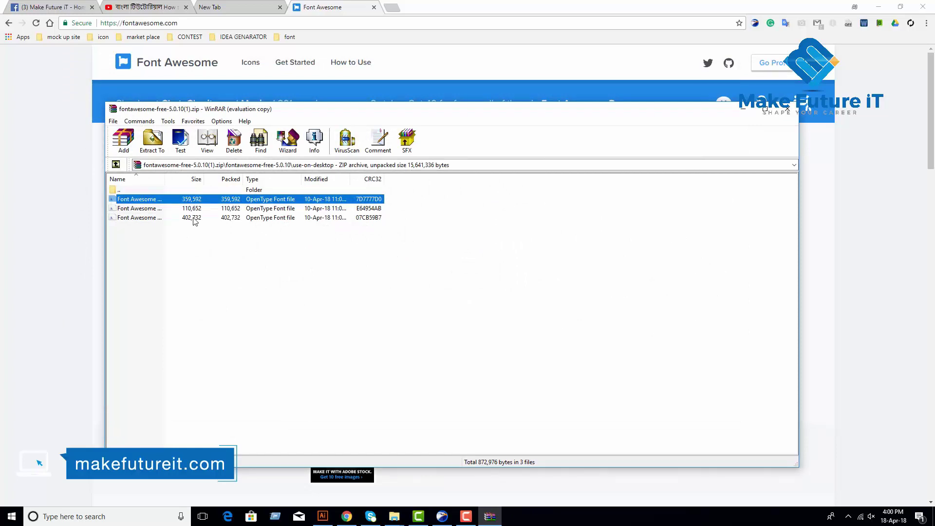
# - Preview the Font Awesome 5 Free Solid and Free Regular fonts again, and close the archive
pyautogui.doubleClick(271, 218)
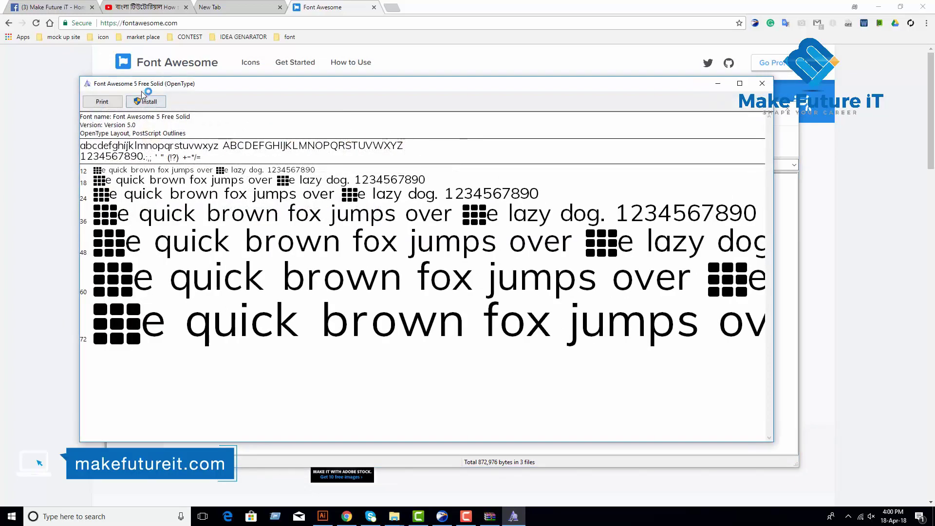
pyautogui.click(762, 83)
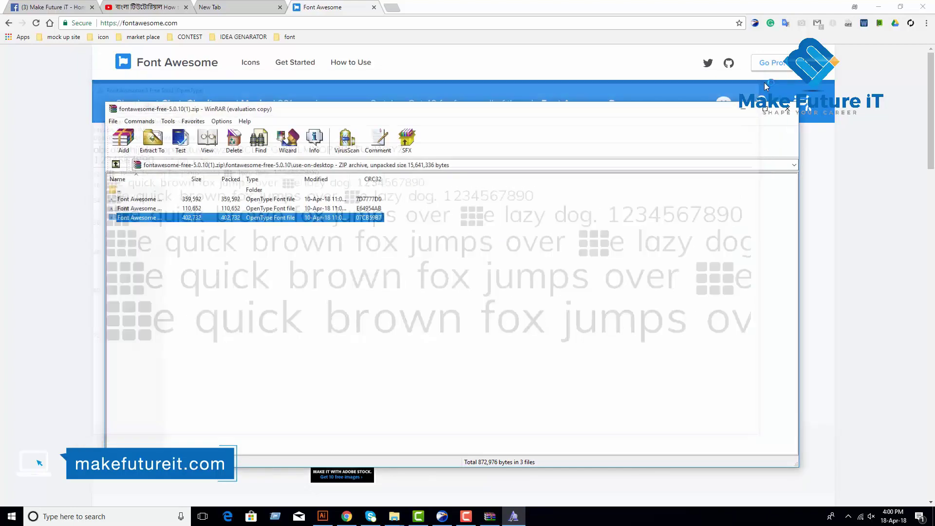
pyautogui.doubleClick(265, 209)
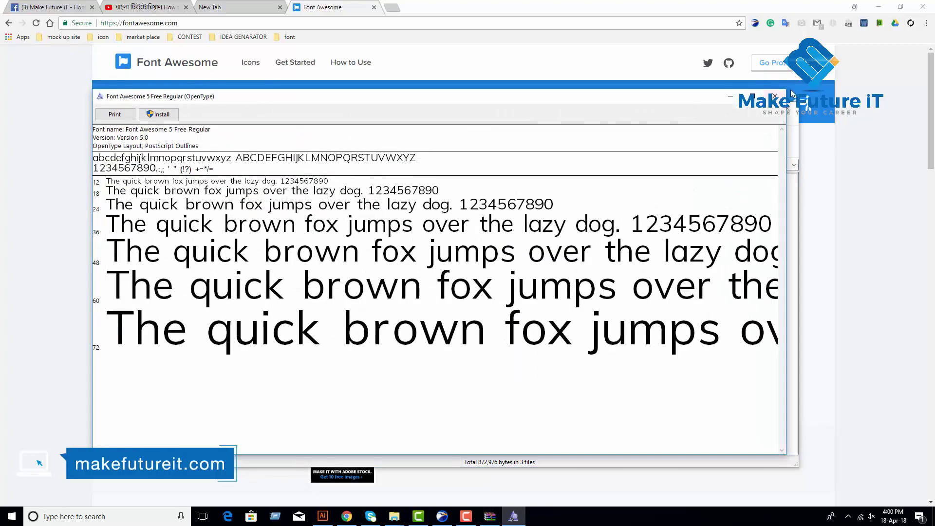
pyautogui.click(775, 96)
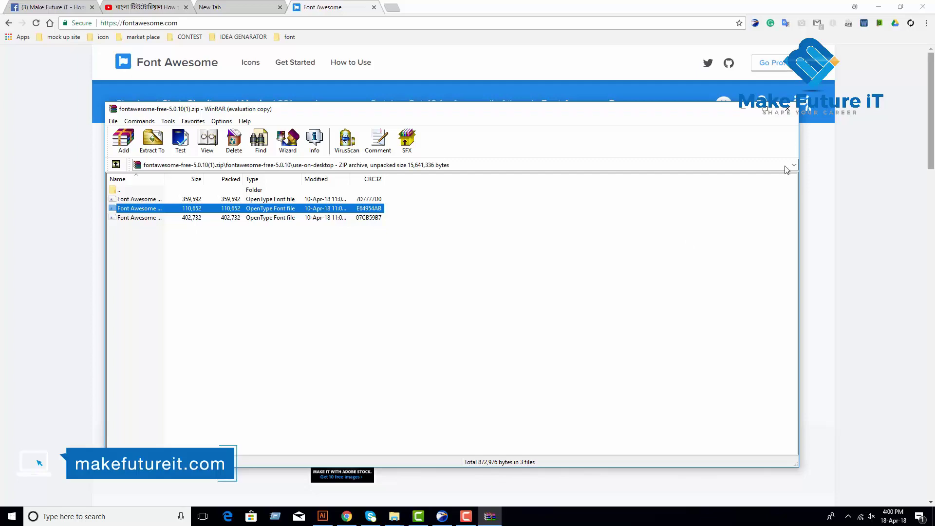
pyautogui.click(788, 112)
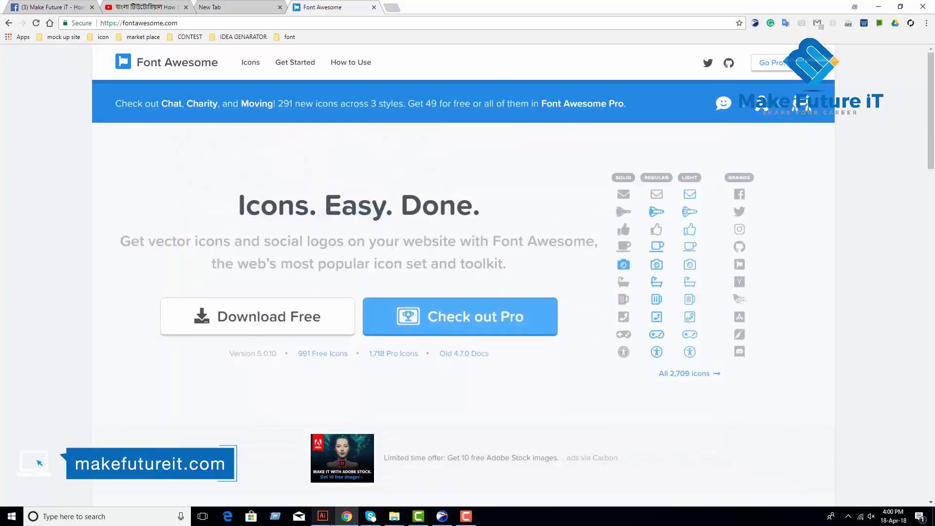
# - Switch to Illustrator and view the artboard with the phone, website and Facebook contact lines
pyautogui.click(329, 520)
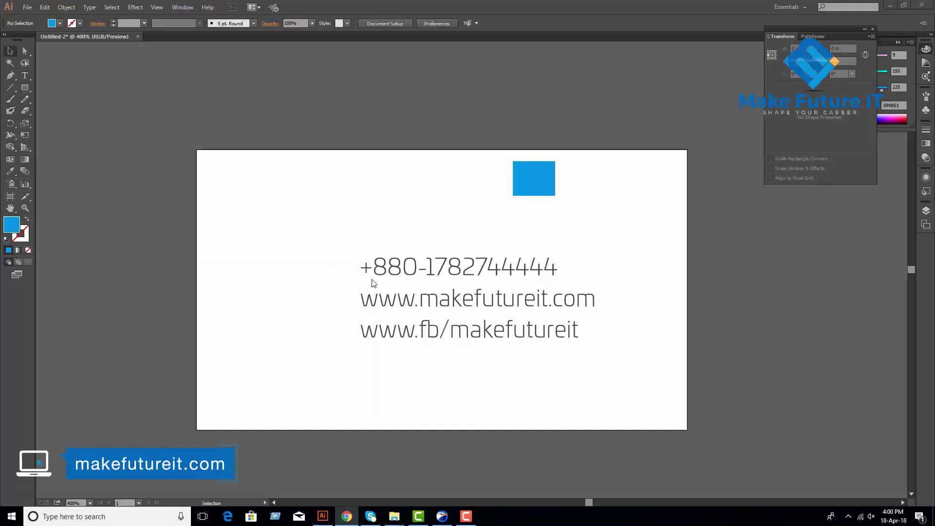
pyautogui.click(338, 270)
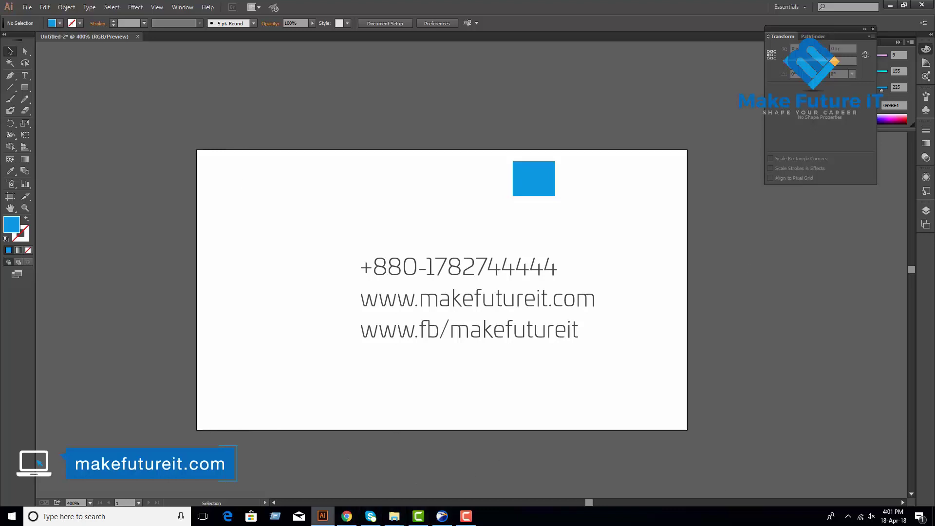
# - Switch back to Chrome, return to the font awesome search results and open the Font Awesome Cheatsheet page
pyautogui.click(347, 516)
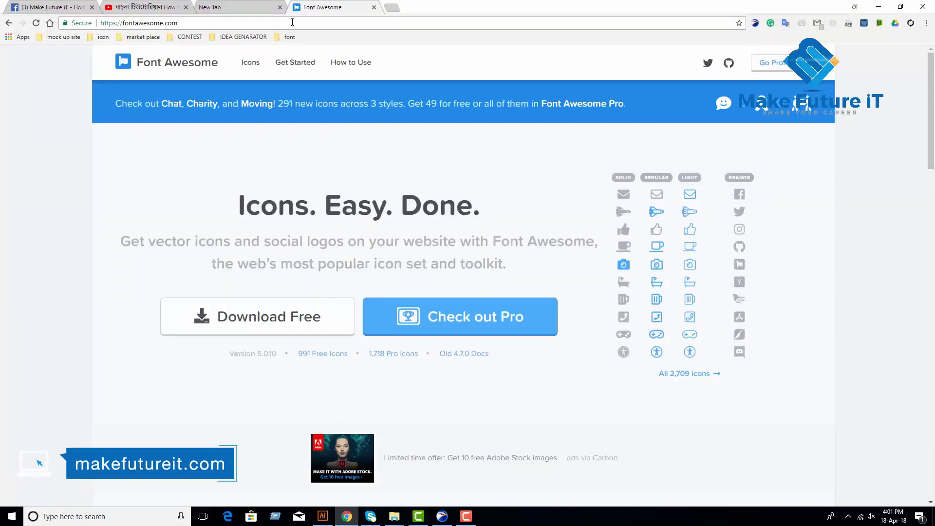
pyautogui.click(9, 23)
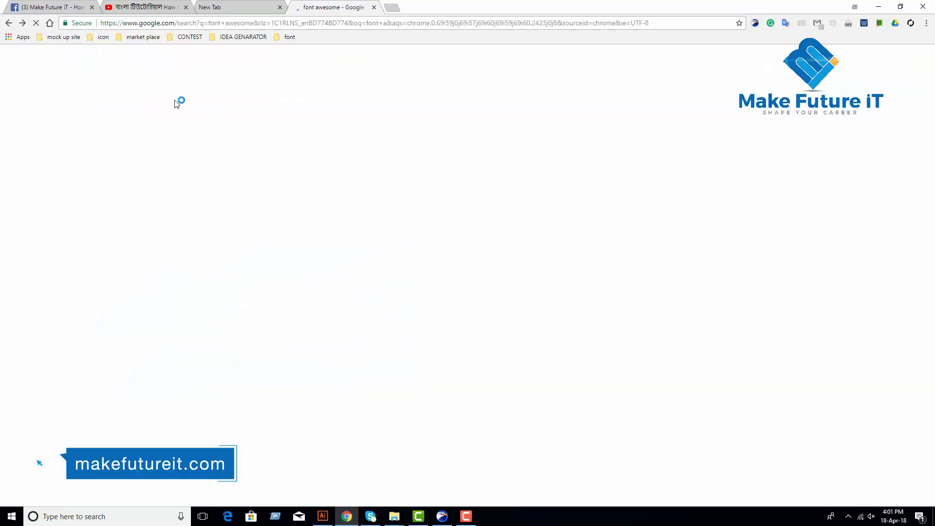
pyautogui.moveTo(141, 65); pyautogui.dragTo(64, 60)
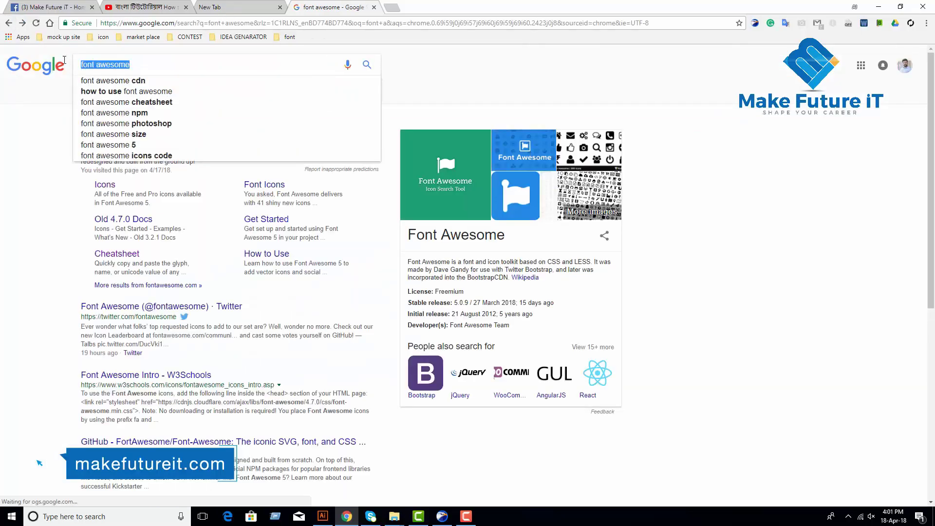
pyautogui.click(210, 71)
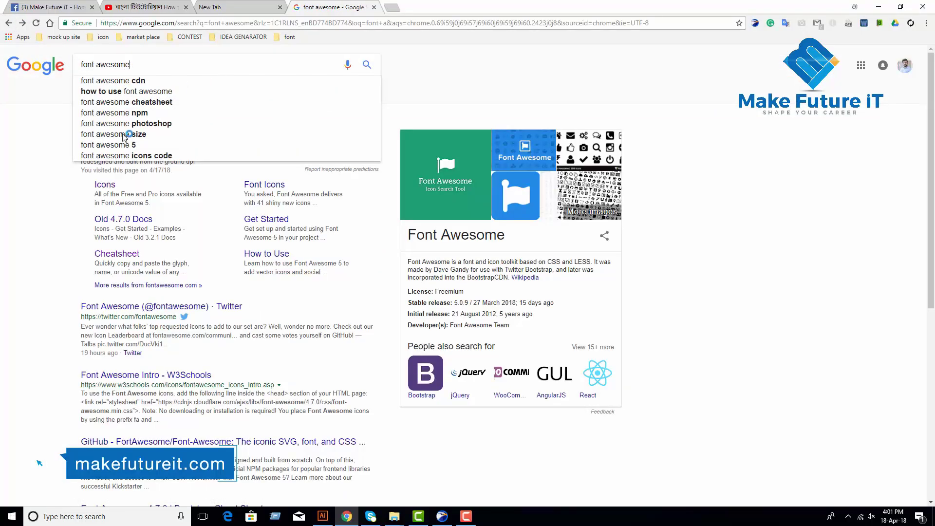
pyautogui.click(67, 263)
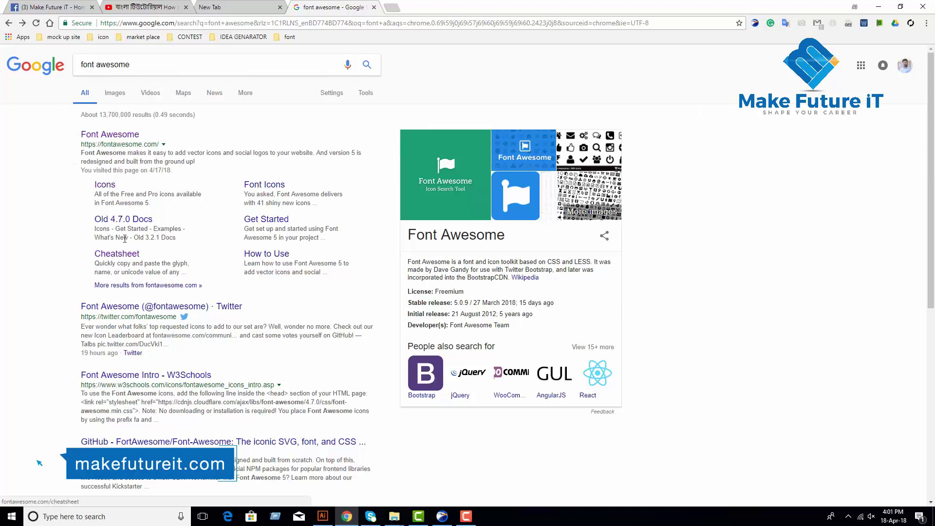
pyautogui.click(148, 68)
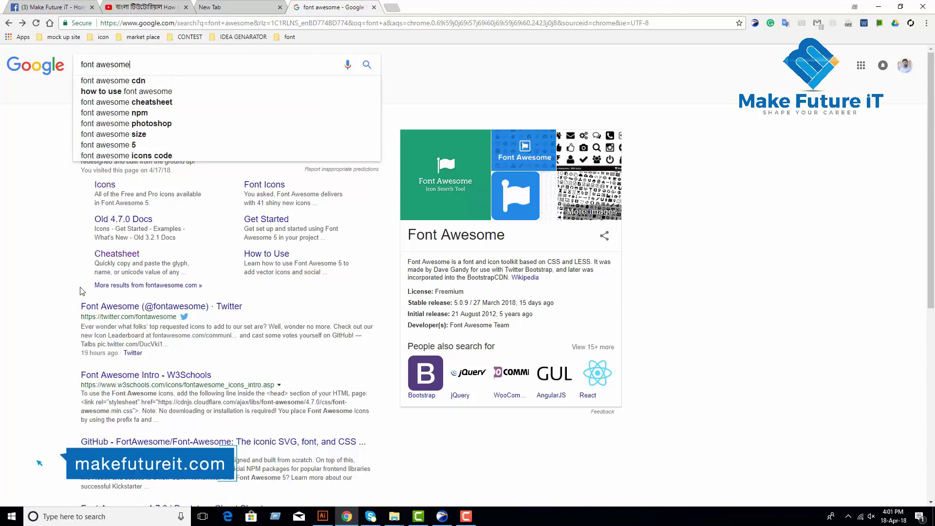
pyautogui.click(41, 269)
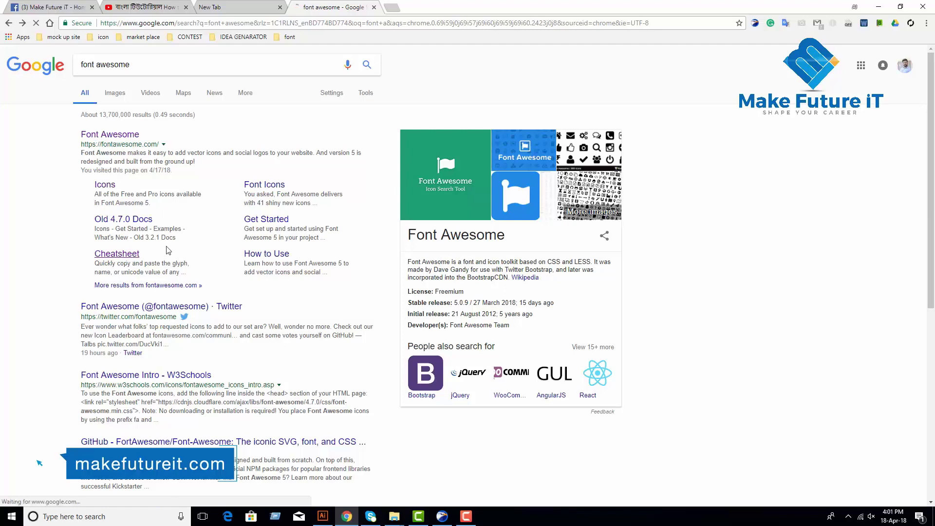
pyautogui.click(129, 255)
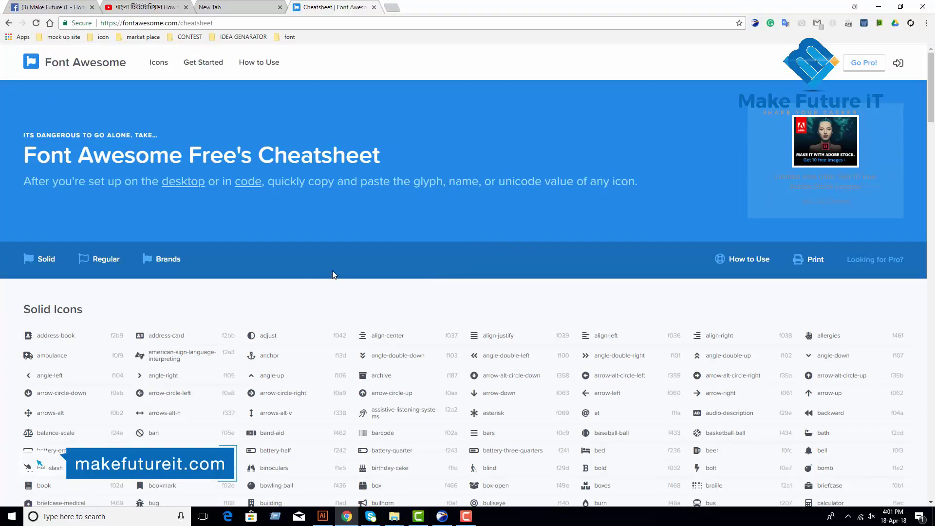
# - Look through the Solid, Regular and Brand icon lists on the Font Awesome cheatsheet
pyautogui.scroll(-6, 367, 281)
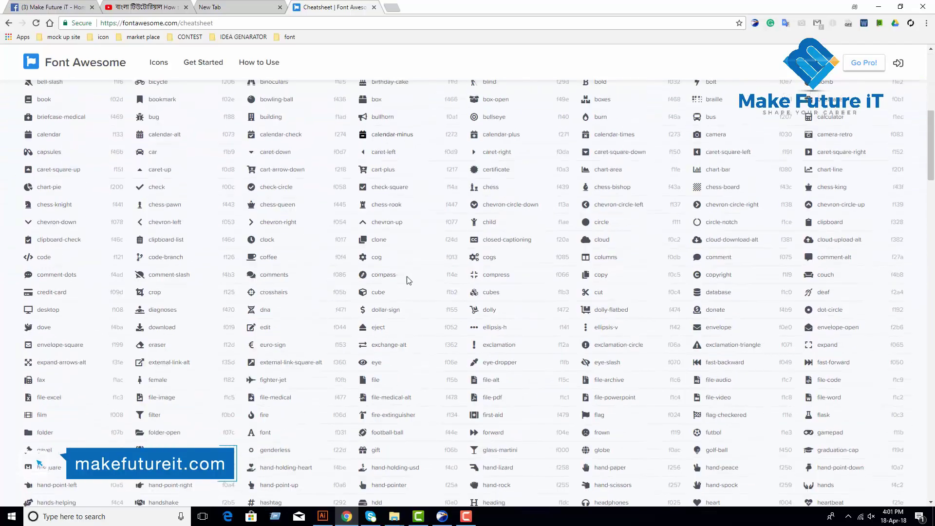
pyautogui.scroll(3, 171, 280)
pyautogui.scroll(3, 172, 280)
pyautogui.scroll(-10, 412, 274)
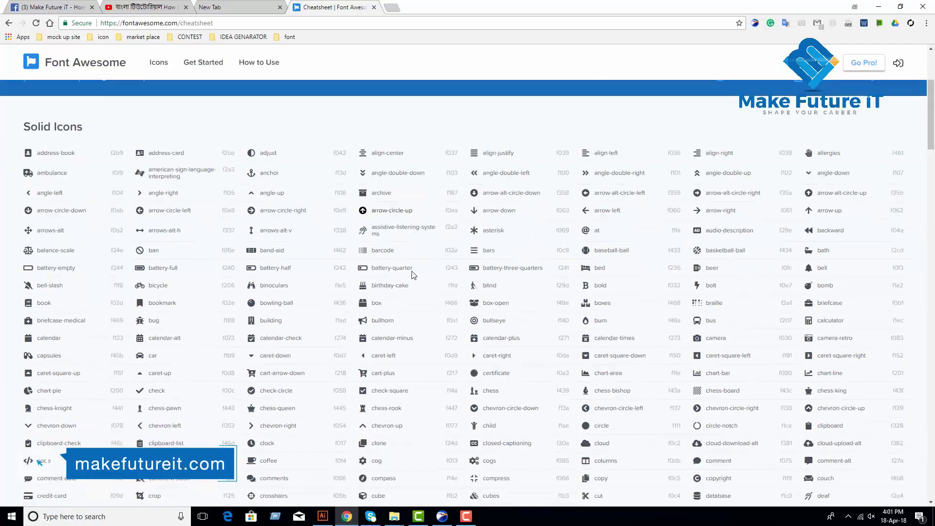
pyautogui.scroll(-9, 417, 280)
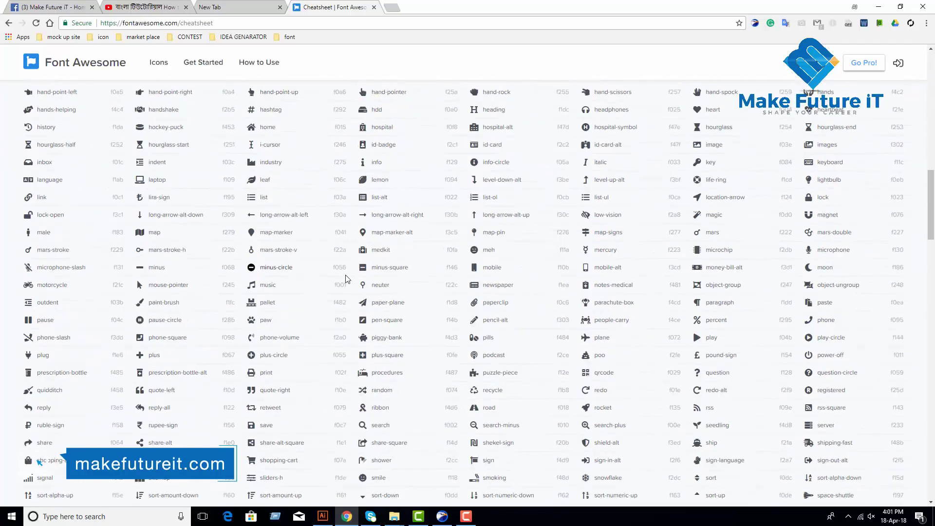
pyautogui.scroll(-9, 346, 279)
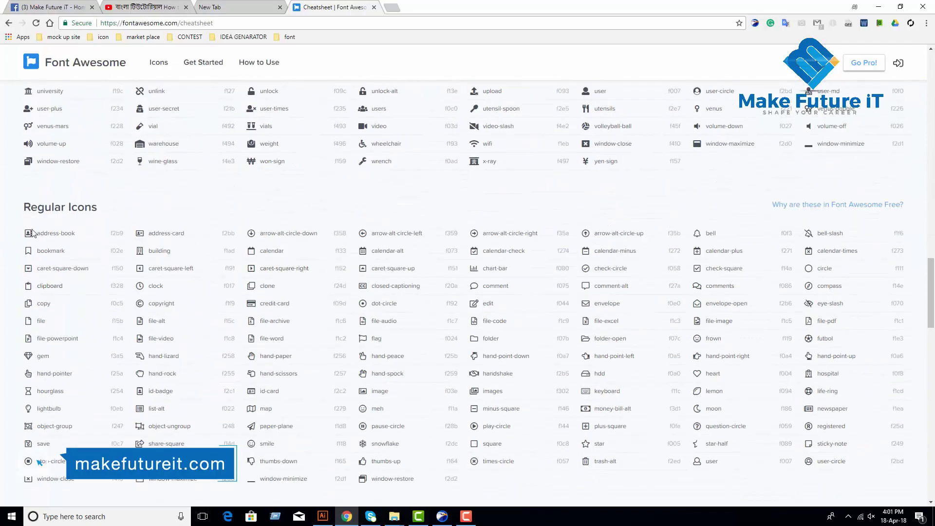
pyautogui.scroll(-4, 181, 226)
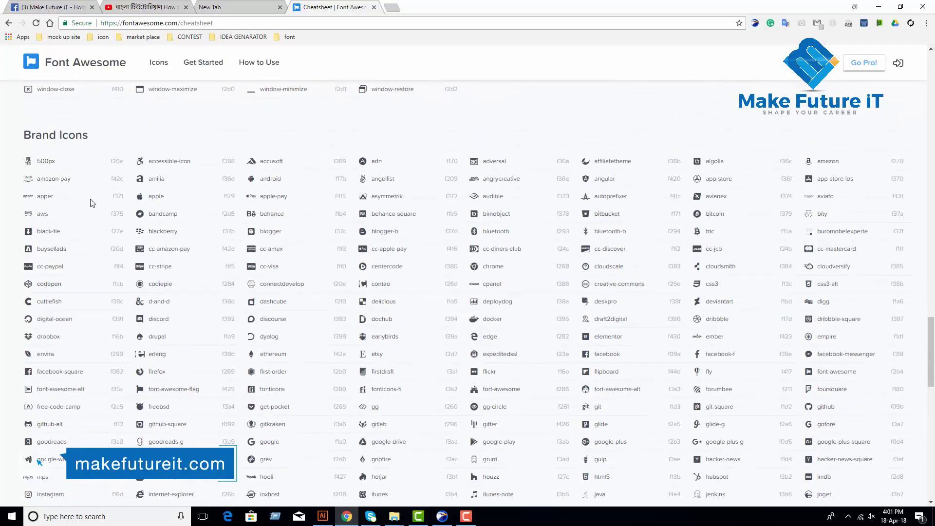
pyautogui.scroll(7, 194, 334)
pyautogui.scroll(20, 195, 335)
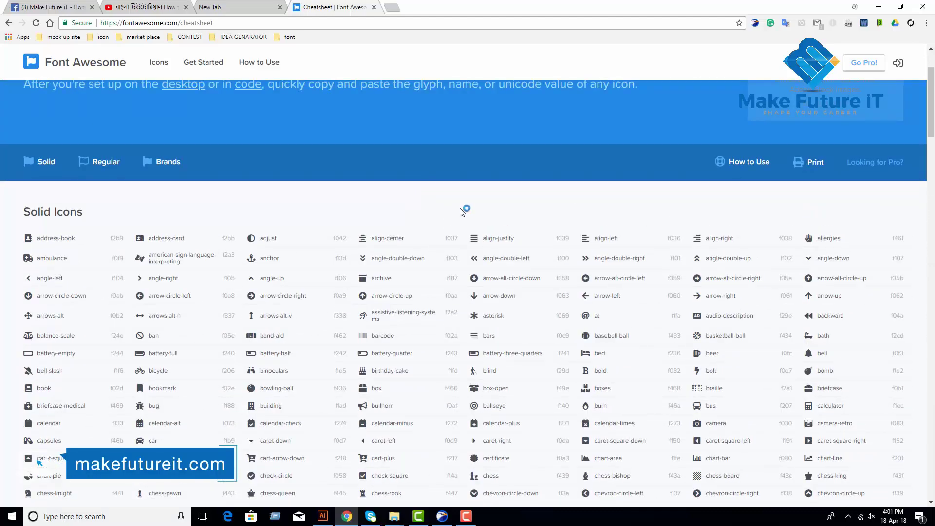
pyautogui.scroll(-18, 462, 267)
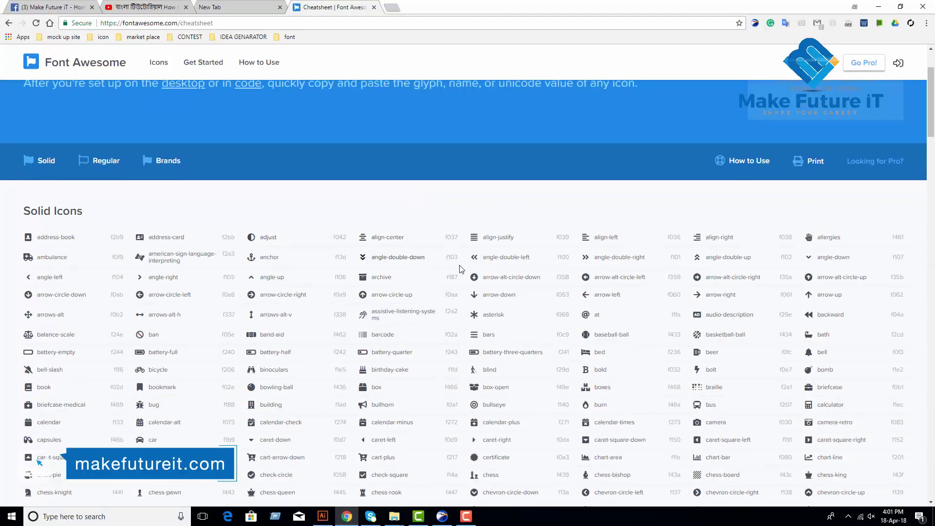
pyautogui.scroll(-10, 462, 267)
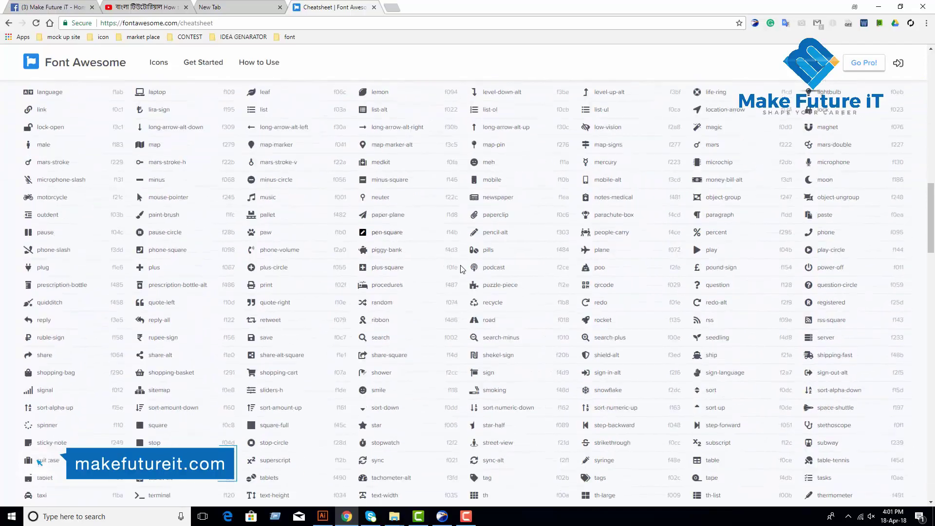
pyautogui.scroll(5, 460, 263)
pyautogui.scroll(20, 458, 258)
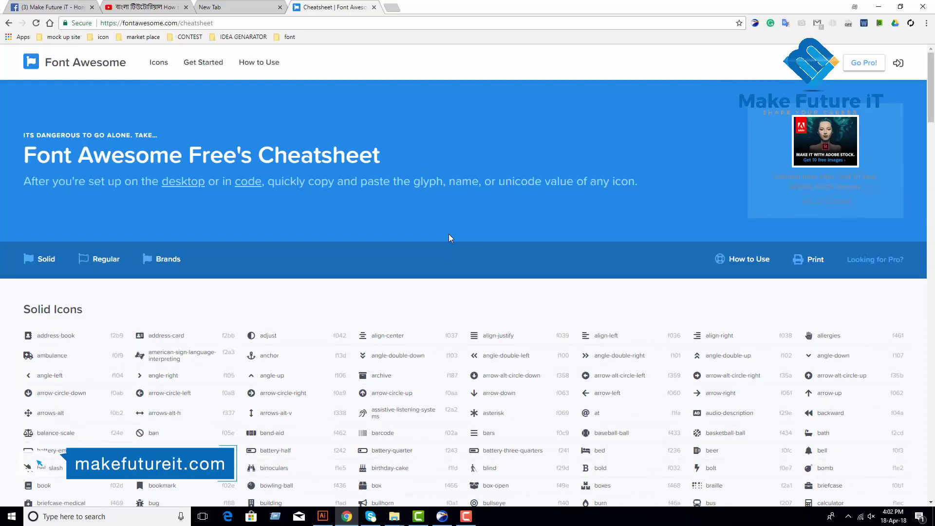
# - Open the cheatsheet's page search, check the contact lines in Illustrator, and return to the cheatsheet in Chrome
pyautogui.hotkey('ctrl', 'f')
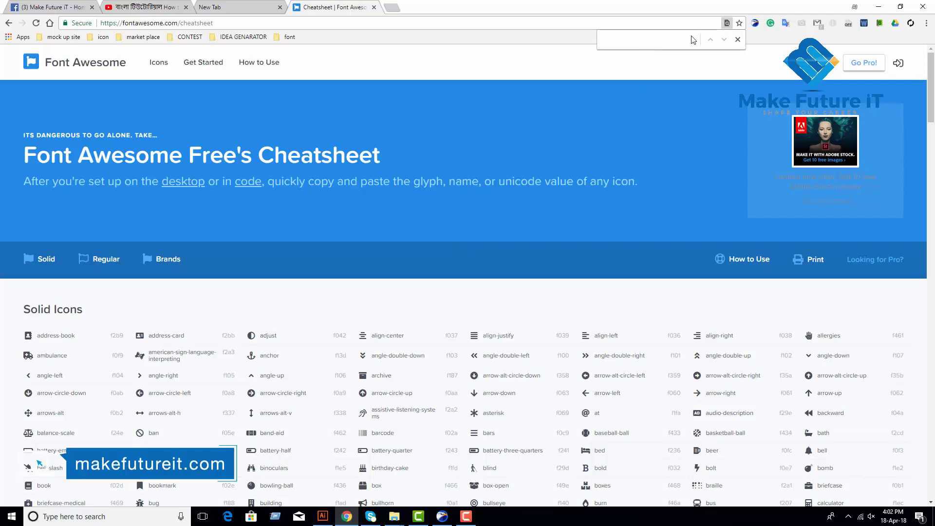
pyautogui.click(737, 40)
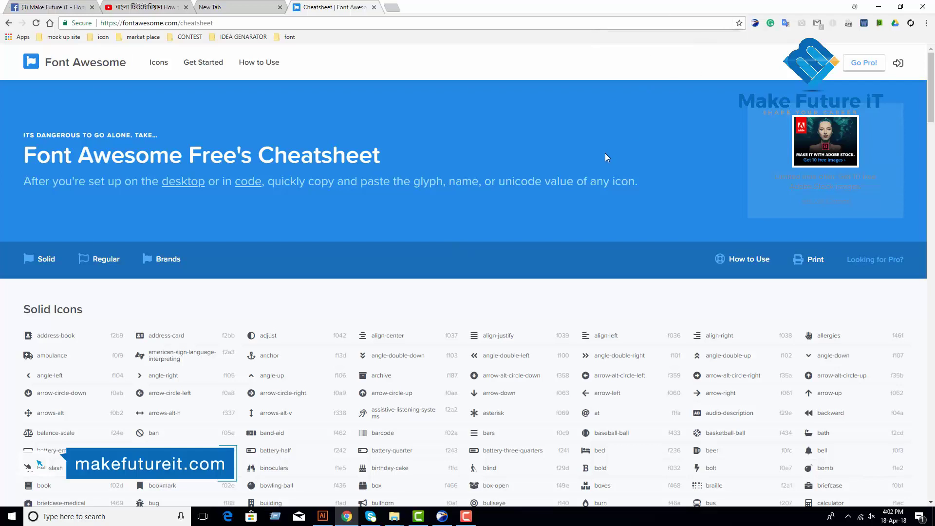
pyautogui.hotkey('ctrl', 'f')
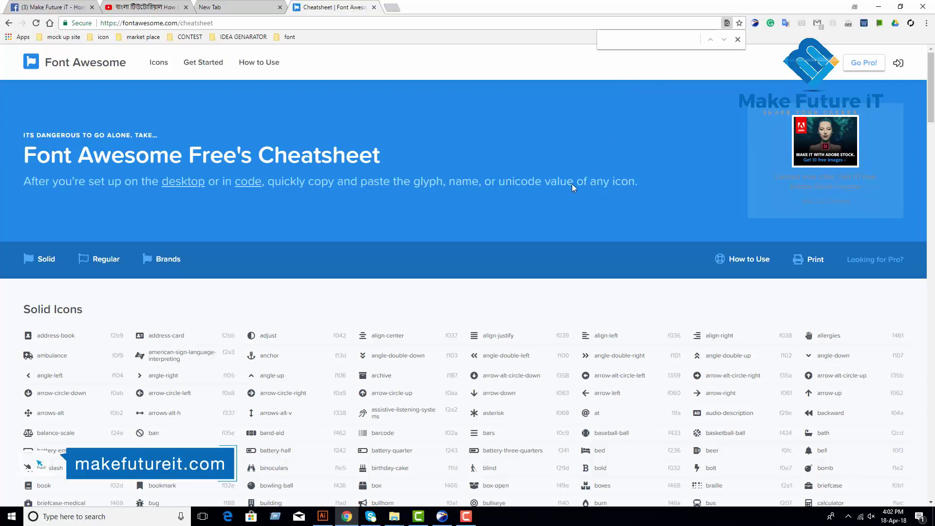
pyautogui.click(322, 516)
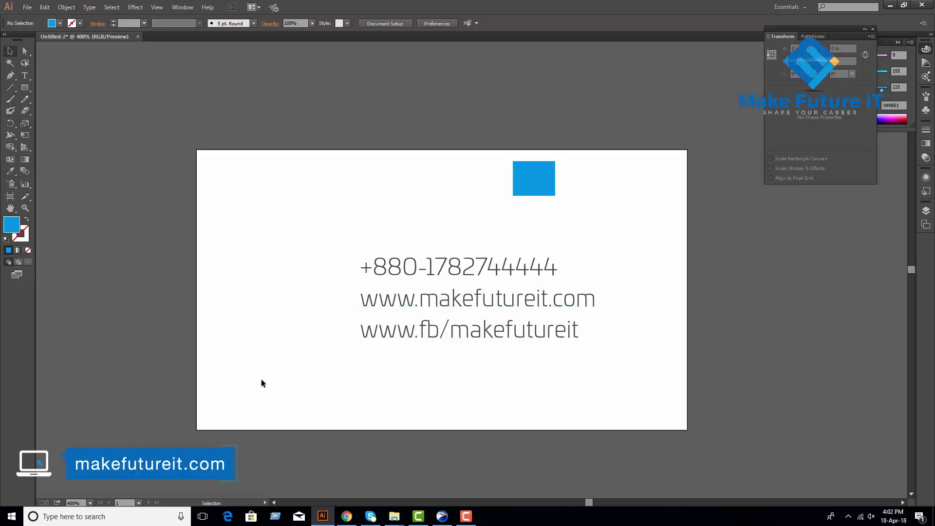
pyautogui.click(326, 519)
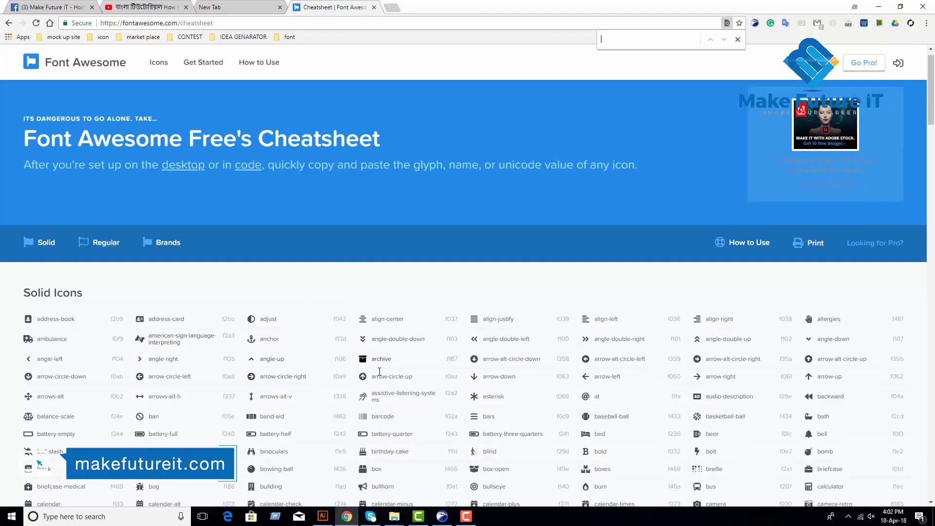
# - Search the cheatsheet page for "phone" and locate the matching phone icons in the Solid list
pyautogui.scroll(-2, 374, 374)
pyautogui.scroll(2, 681, 58)
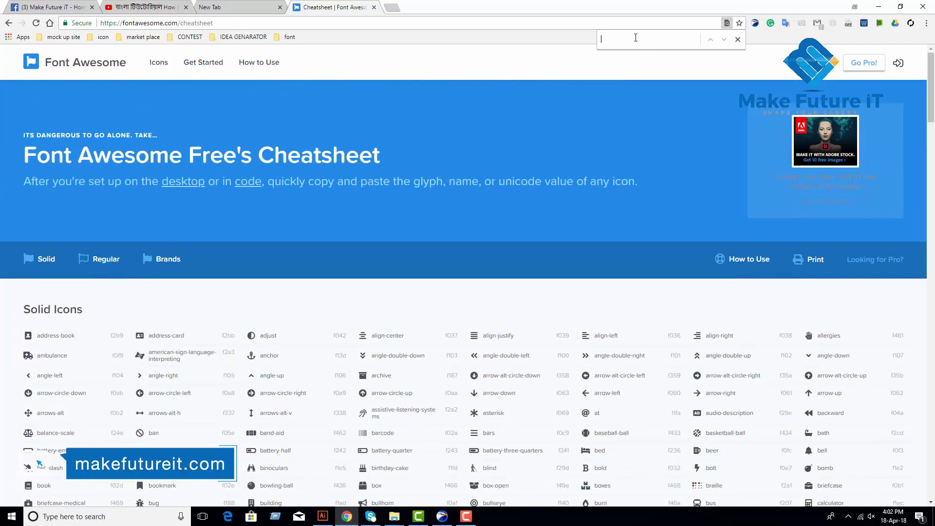
pyautogui.write('phone')
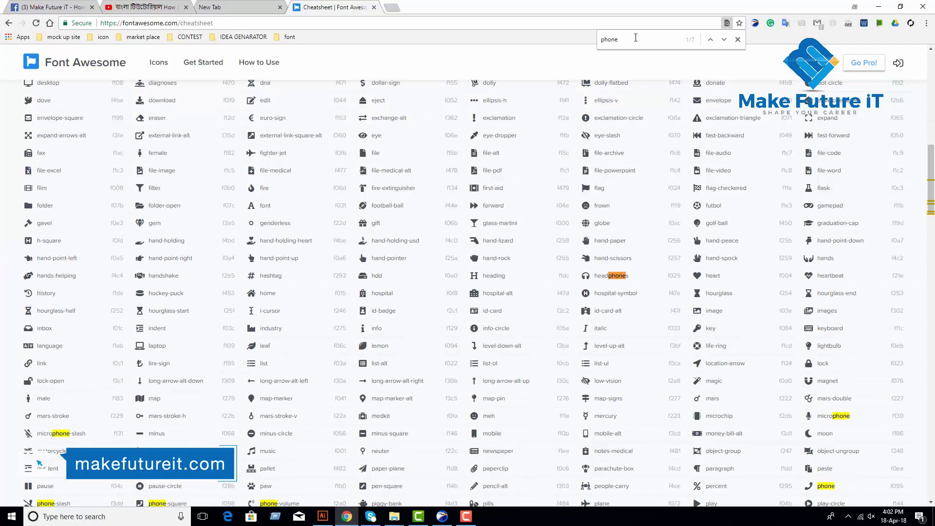
pyautogui.scroll(-2, 506, 229)
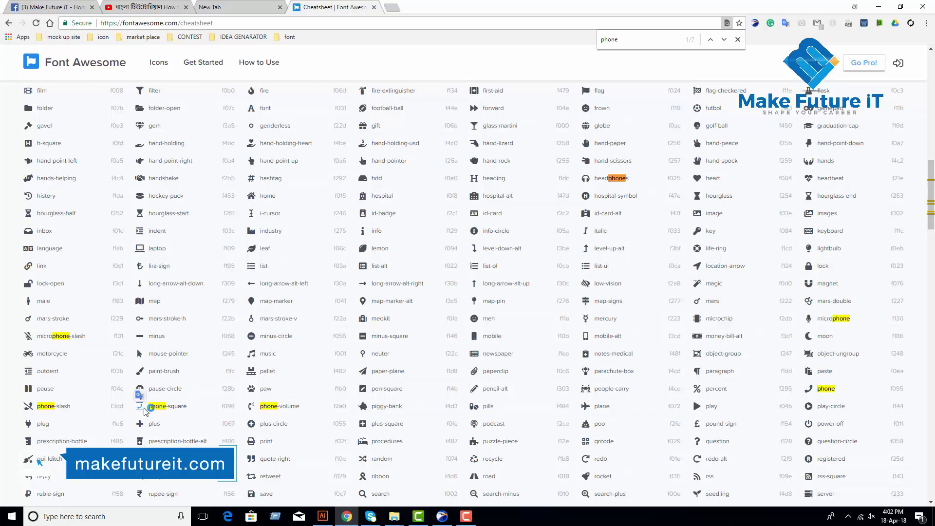
# - Select the phone-square icon glyph in the Solid list and copy it
pyautogui.doubleClick(141, 406)
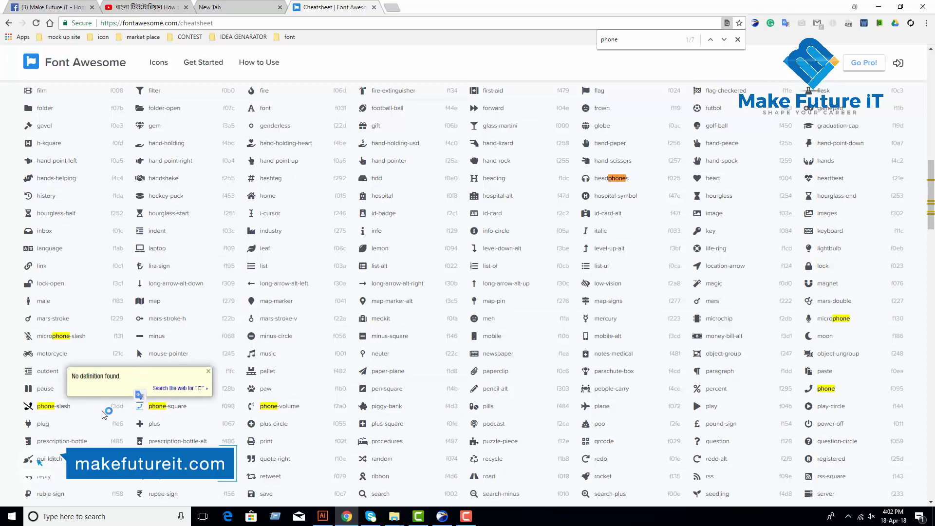
pyautogui.doubleClick(252, 407)
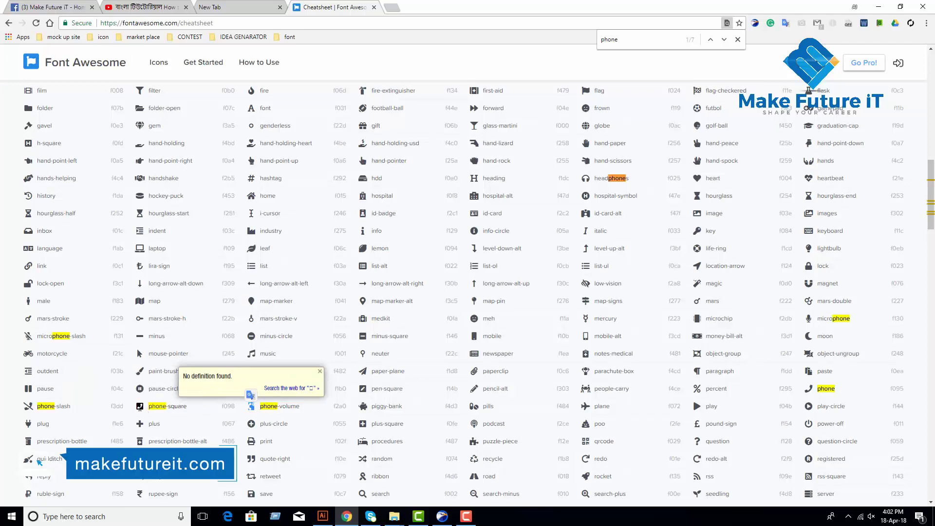
pyautogui.doubleClick(140, 406)
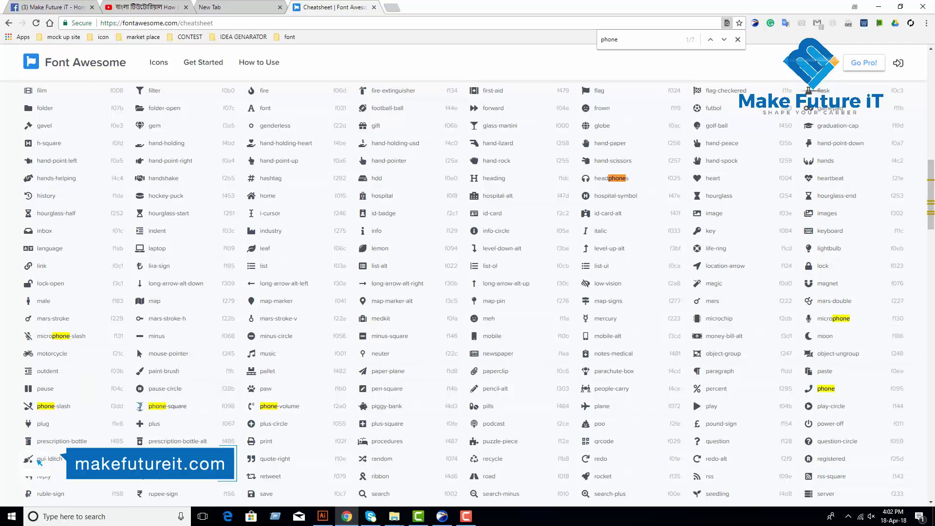
pyautogui.rightClick(139, 409)
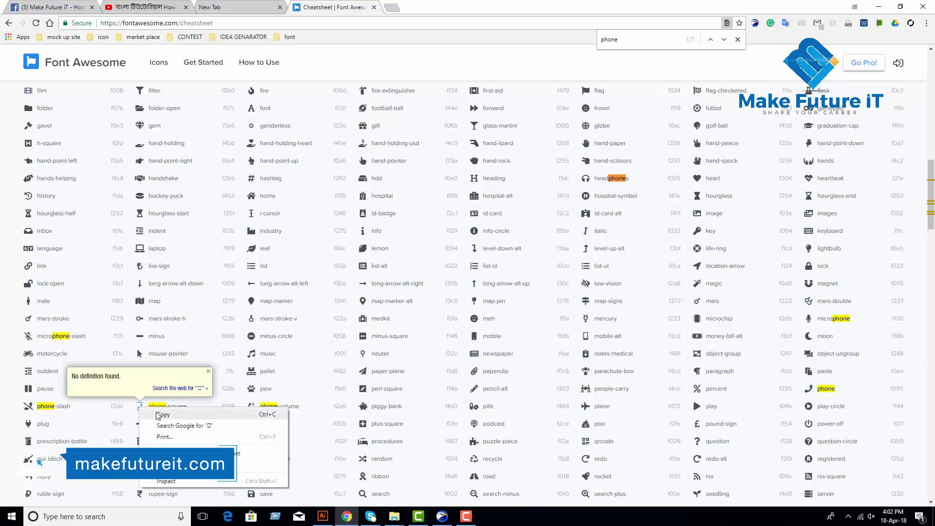
pyautogui.click(156, 415)
pyautogui.scroll(1, 232, 380)
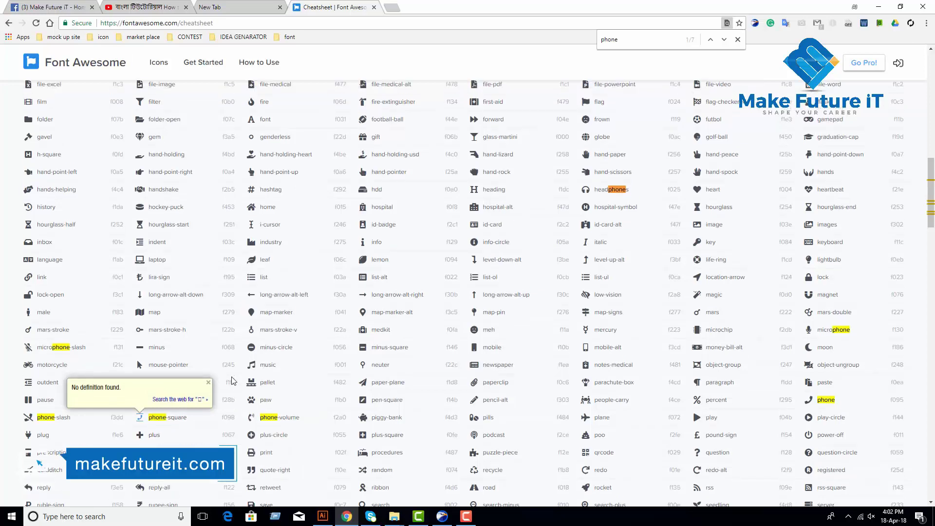
pyautogui.scroll(20, 232, 381)
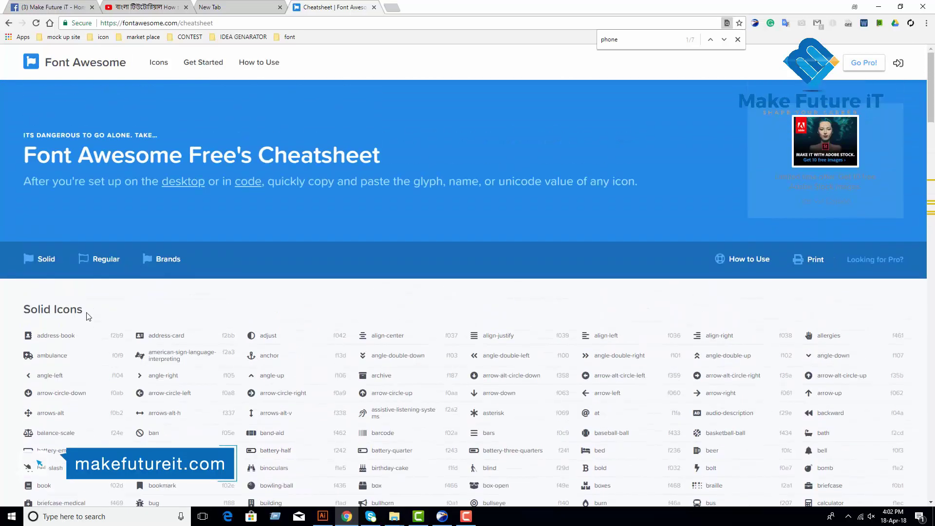
# - Switch to Illustrator and paste the copied phone-square glyph as a new text object beside the phone number
pyautogui.click(322, 516)
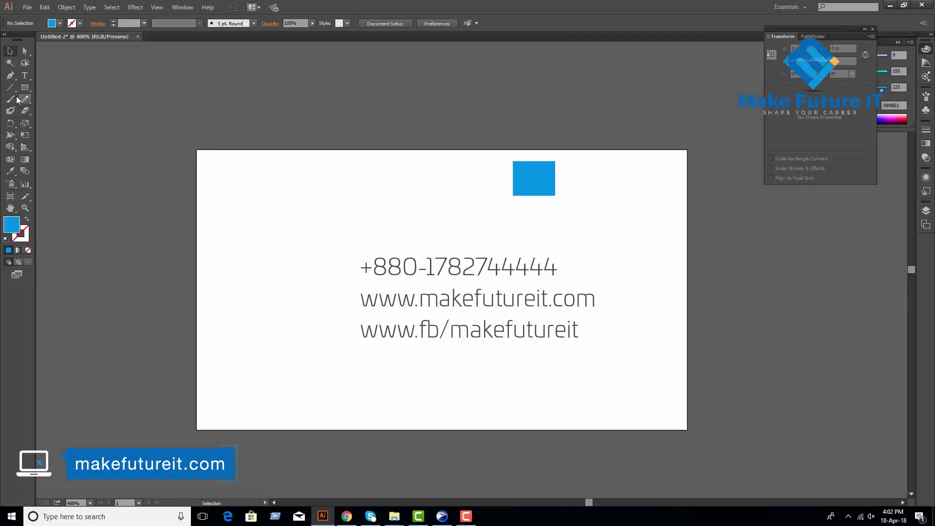
pyautogui.click(25, 75)
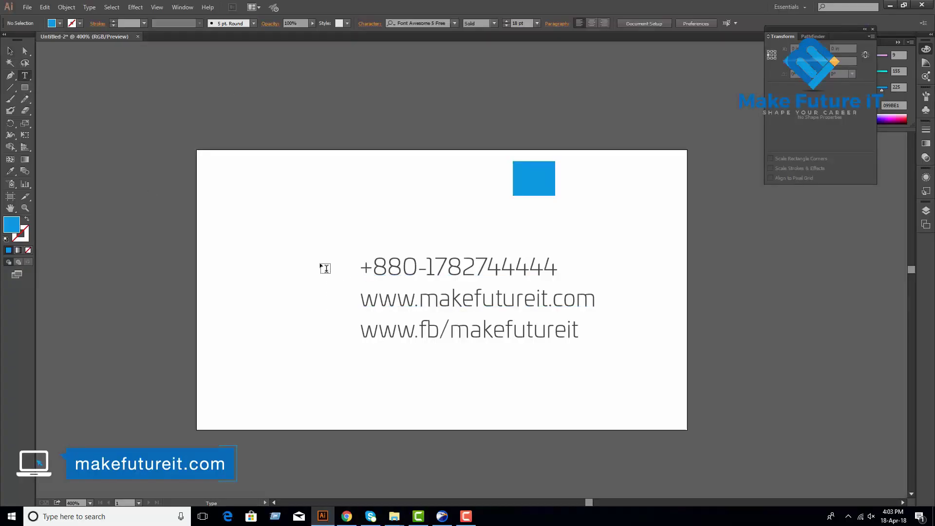
pyautogui.click(320, 269)
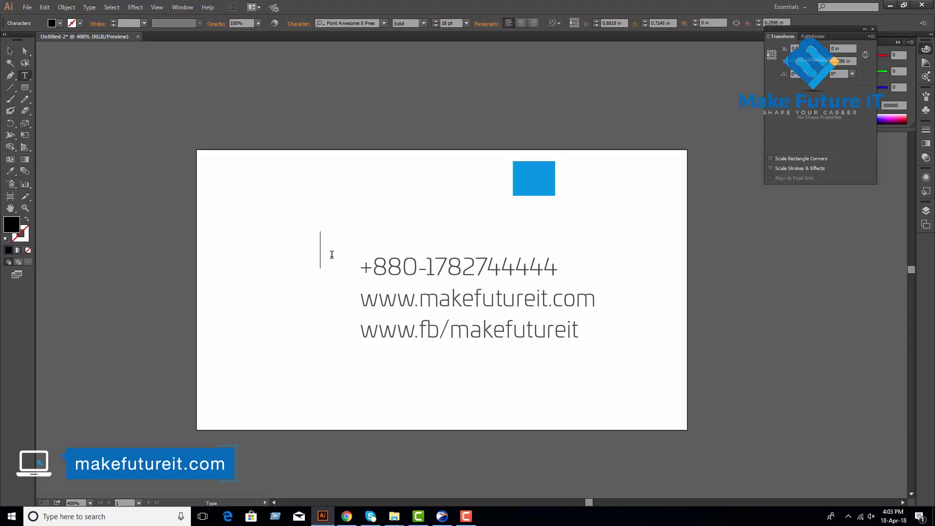
pyautogui.hotkey('ctrl', 'v')
pyautogui.click(24, 76)
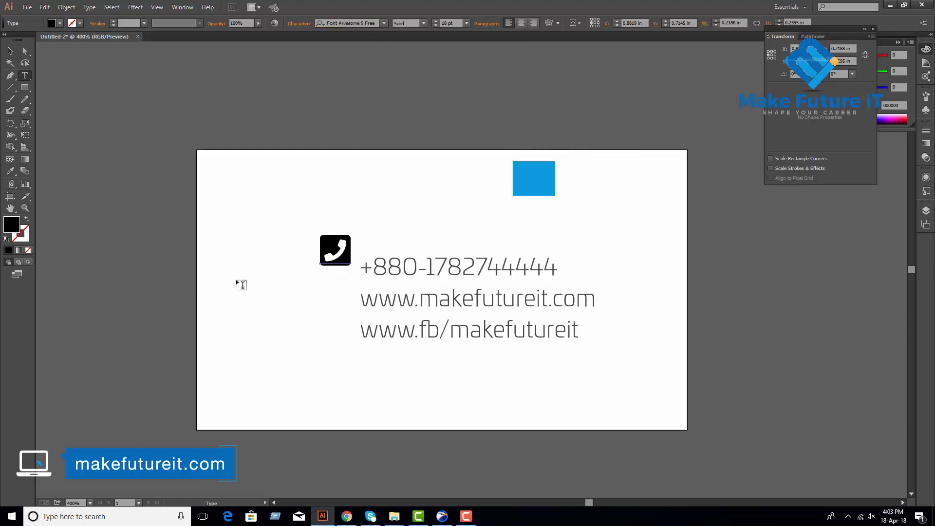
# - Select the pasted phone glyph to check its font, and delete the icon's text object from the artboard
pyautogui.click(354, 245)
pyautogui.doubleClick(349, 251)
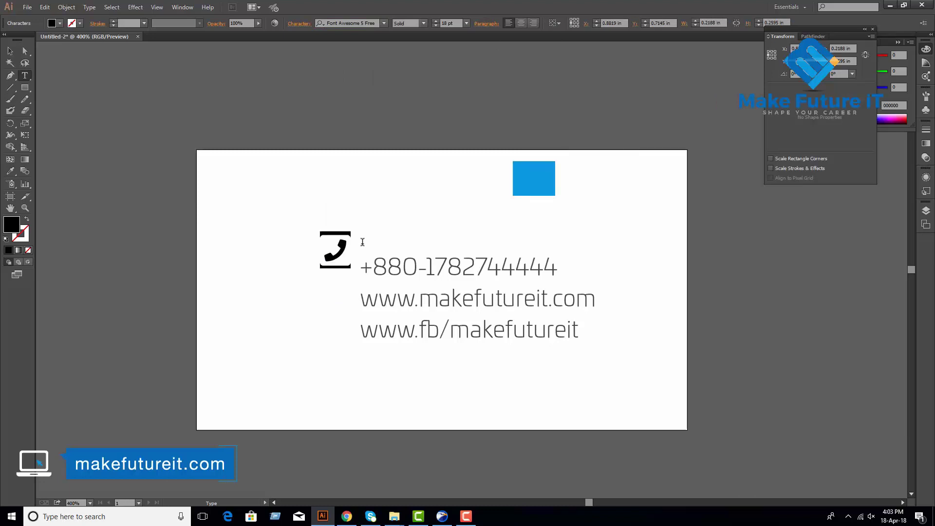
pyautogui.click(383, 23)
pyautogui.press('Escape')
pyautogui.click(11, 51)
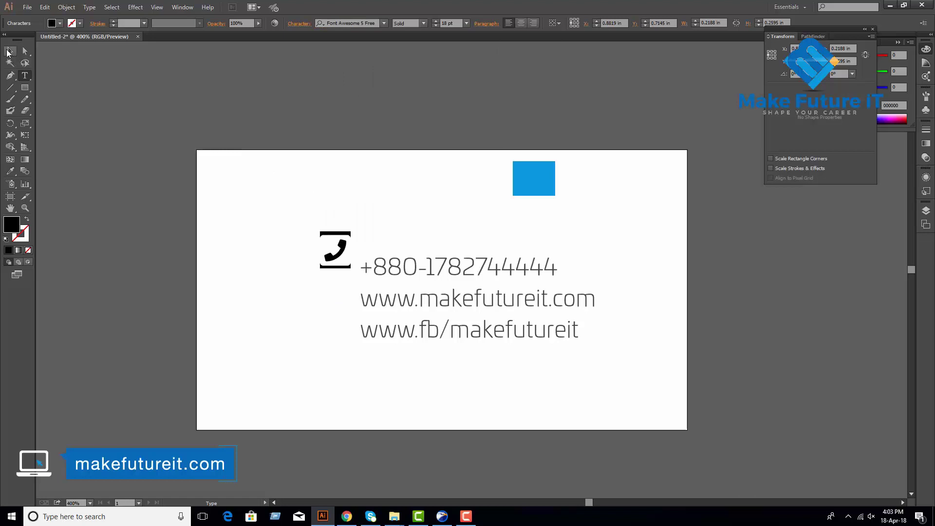
pyautogui.click(250, 208)
pyautogui.click(335, 243)
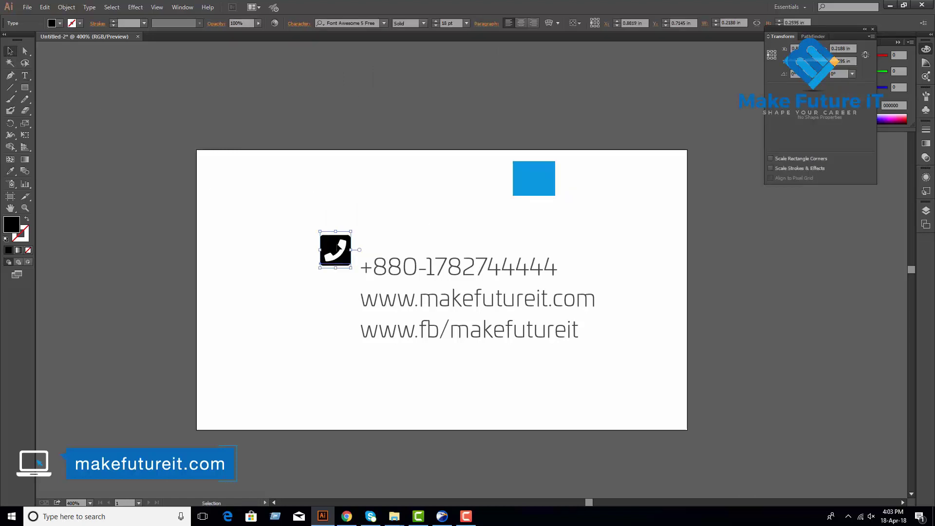
pyautogui.press('Delete')
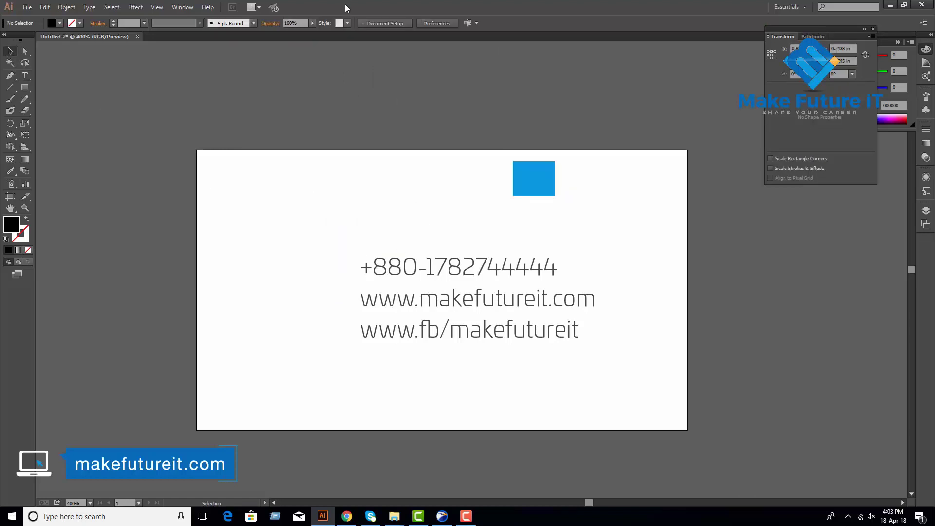
# - Start a text object above the phone number, copy the archive glyph from the Chrome cheatsheet's Solid list, and paste it into Illustrator
pyautogui.click(24, 75)
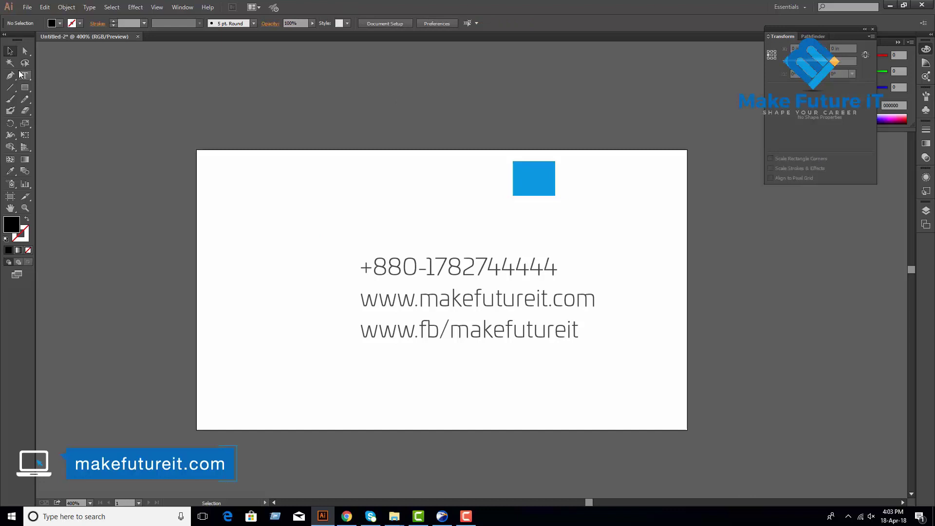
pyautogui.click(334, 220)
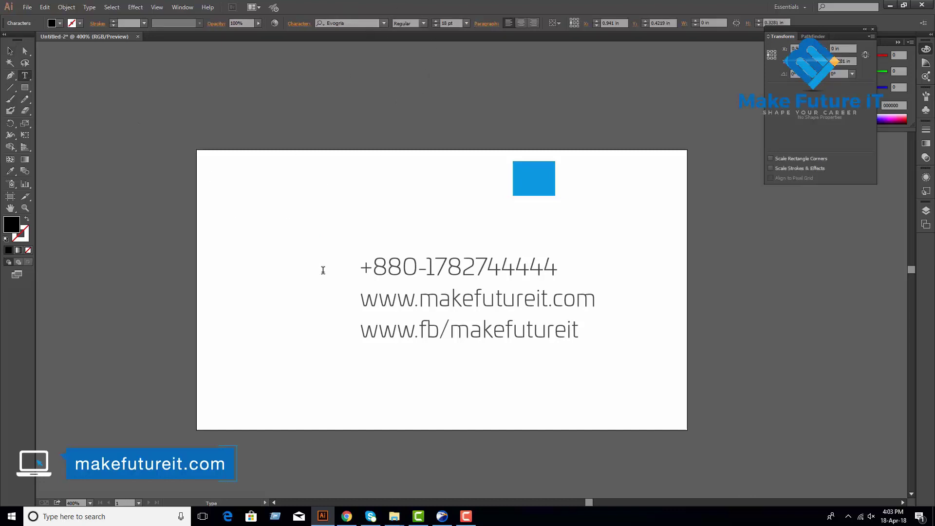
pyautogui.click(346, 516)
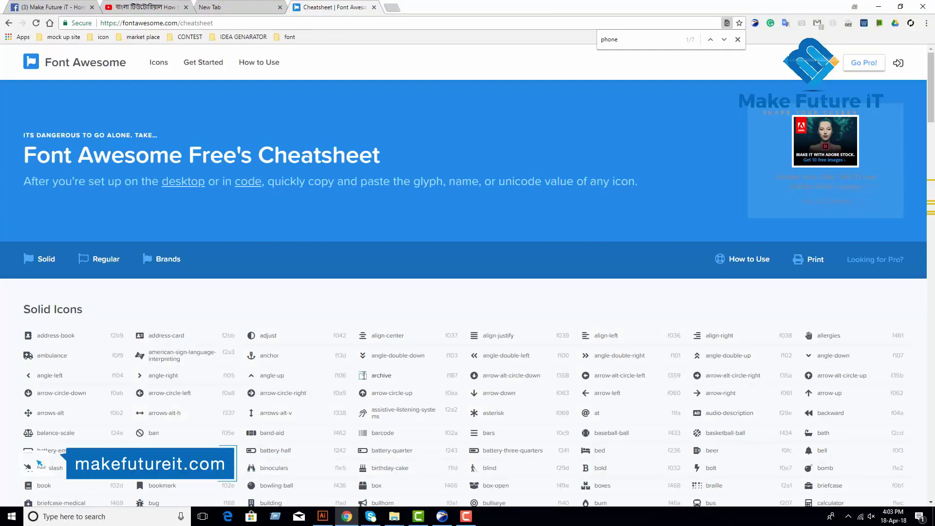
pyautogui.rightClick(364, 375)
pyautogui.click(387, 383)
pyautogui.click(322, 516)
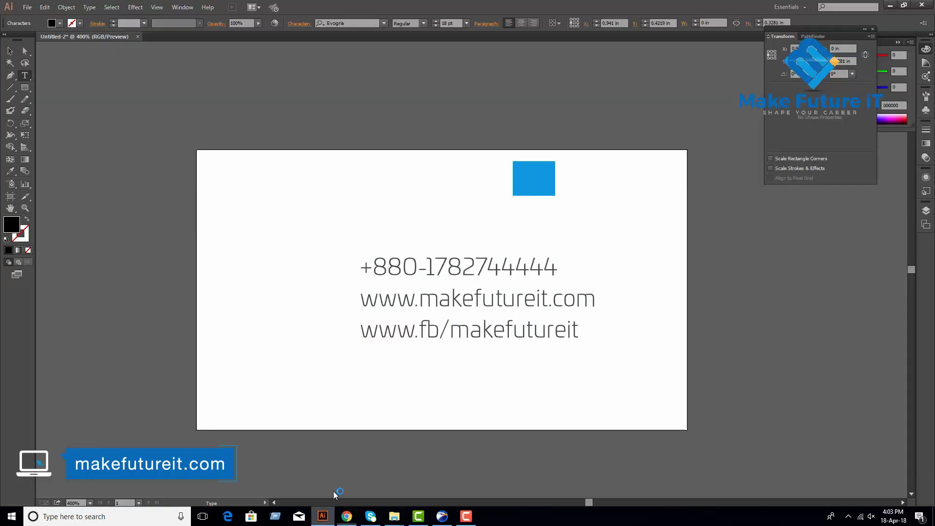
pyautogui.hotkey('ctrl', 'v')
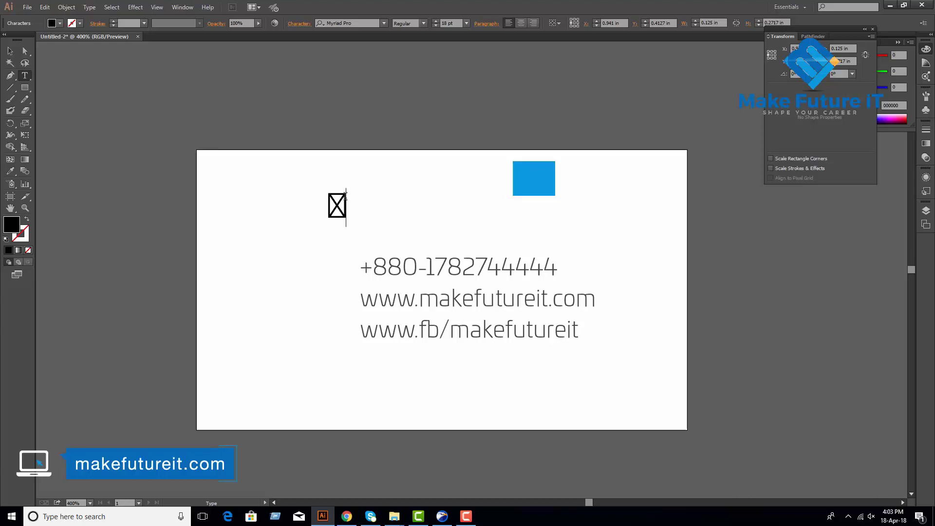
# - Set the pasted archive glyph's font to Font Awesome 5 Free Solid and move the icon beside the phone number
pyautogui.moveTo(349, 202); pyautogui.dragTo(326, 200)
pyautogui.click(353, 520)
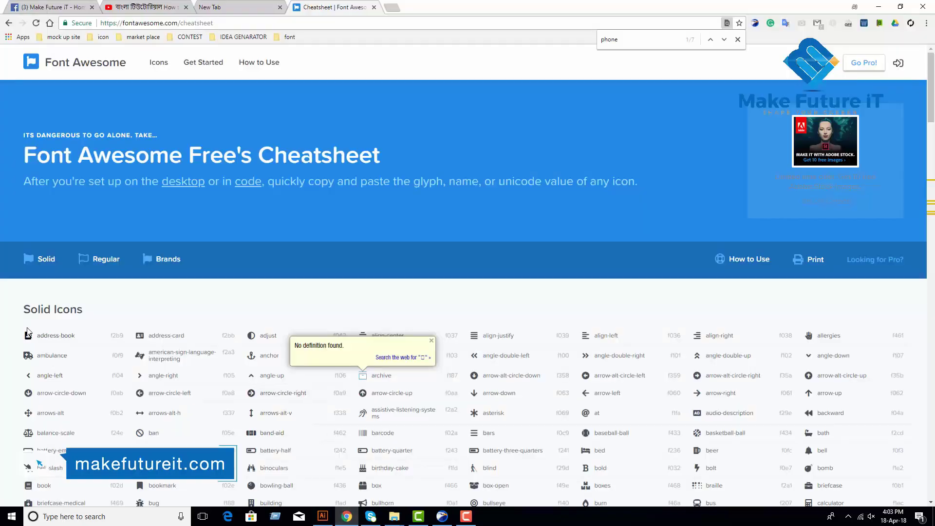
pyautogui.click(322, 516)
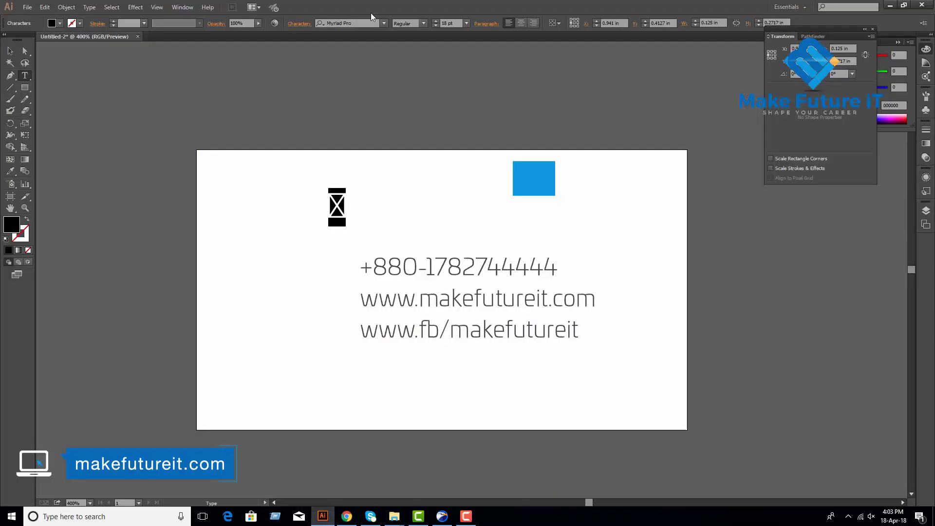
pyautogui.click(358, 23)
pyautogui.write('font')
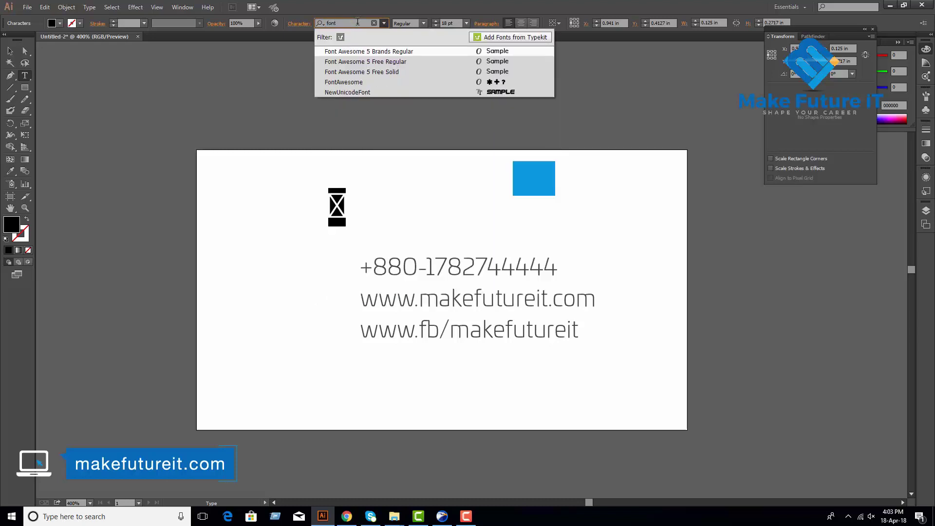
pyautogui.click(381, 71)
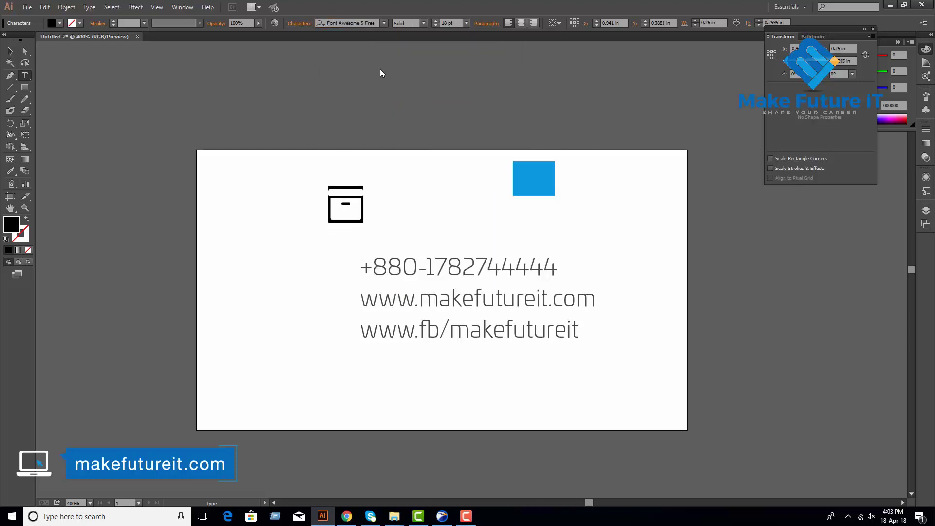
pyautogui.click(15, 47)
pyautogui.moveTo(360, 210); pyautogui.dragTo(327, 265)
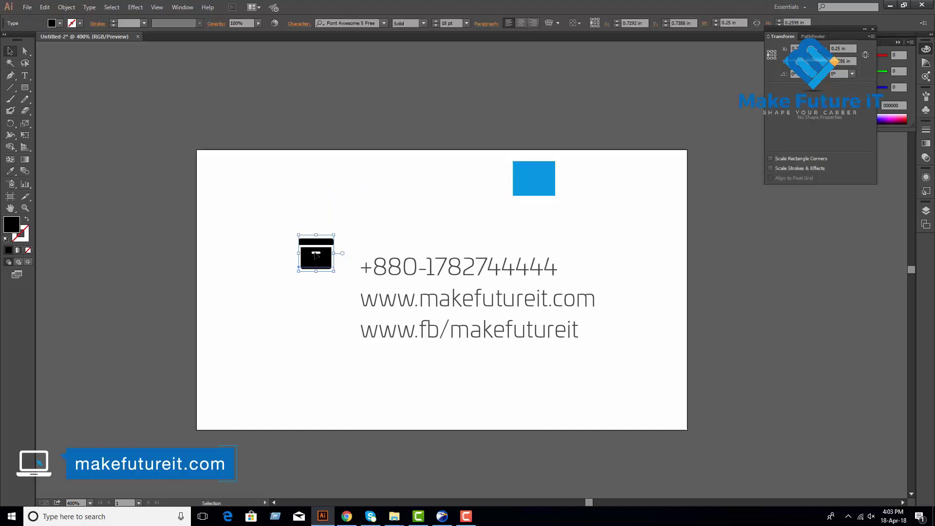
# - Switch to the cheatsheet in Chrome and copy the phone-square glyph from the Solid icons
pyautogui.click(347, 516)
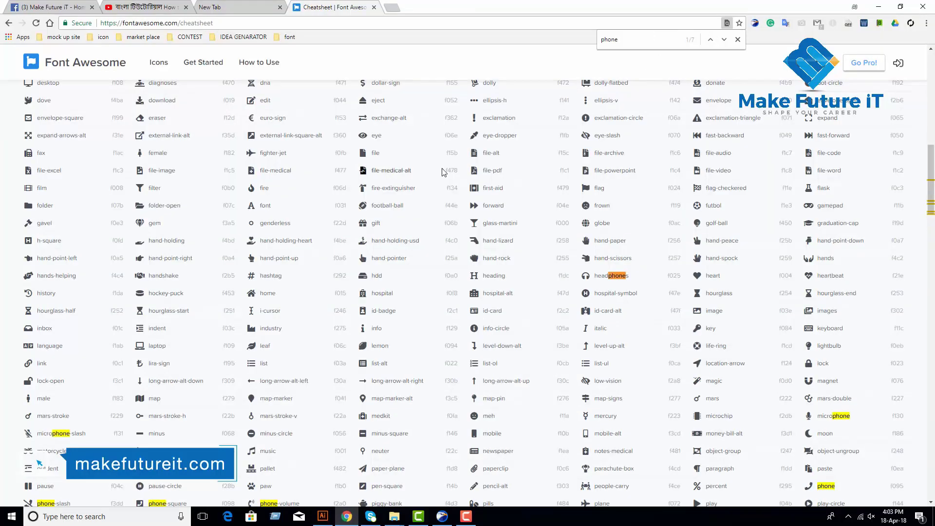
pyautogui.scroll(-1, 146, 349)
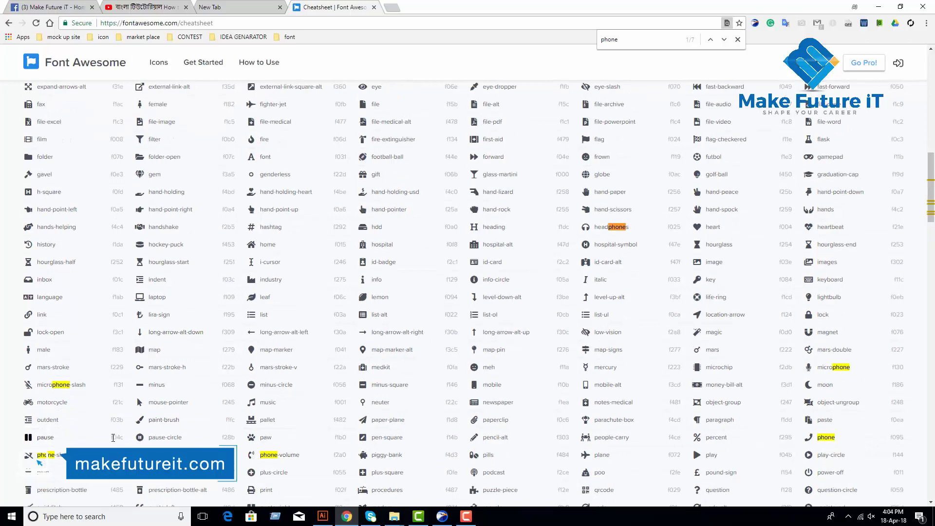
pyautogui.doubleClick(138, 454)
pyautogui.rightClick(137, 456)
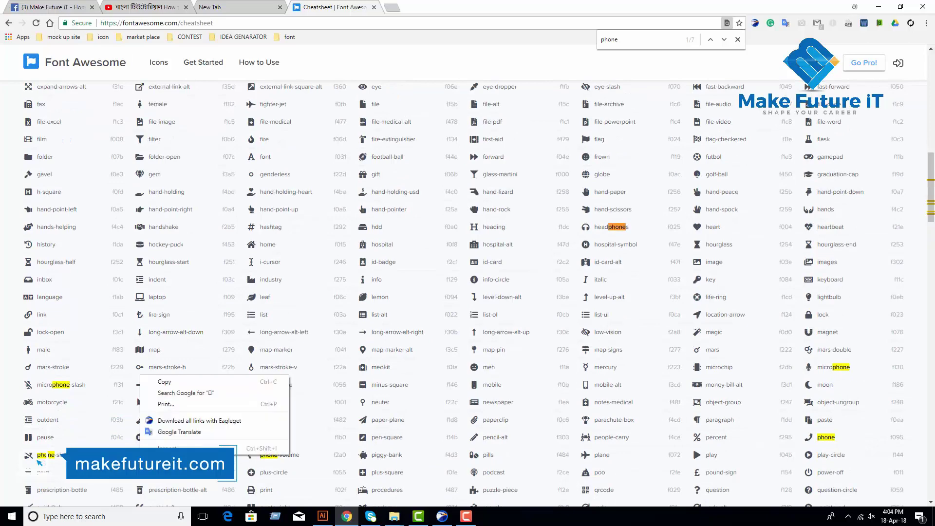
pyautogui.click(165, 383)
pyautogui.scroll(5, 250, 295)
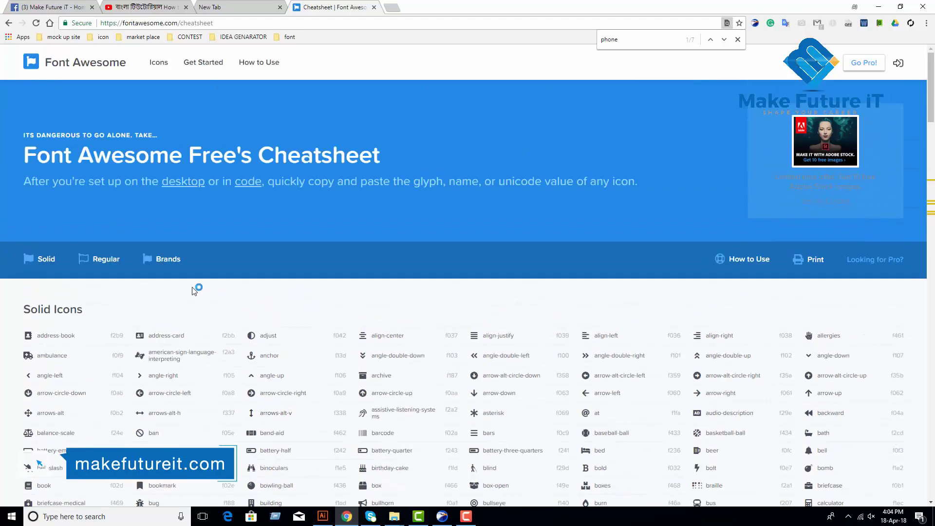
# - Switch to Illustrator and paste the phone-square glyph as a new text object beside the phone number
pyautogui.click(323, 516)
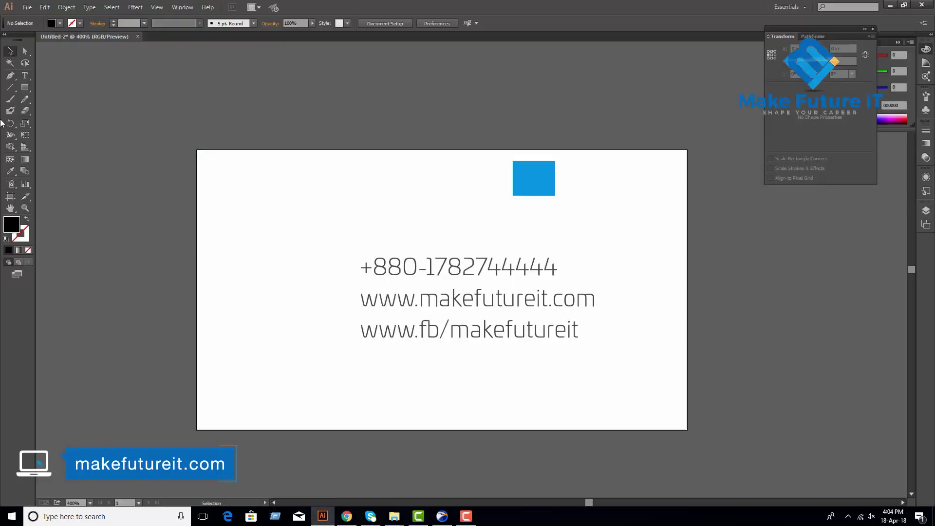
pyautogui.click(25, 75)
pyautogui.click(454, 23)
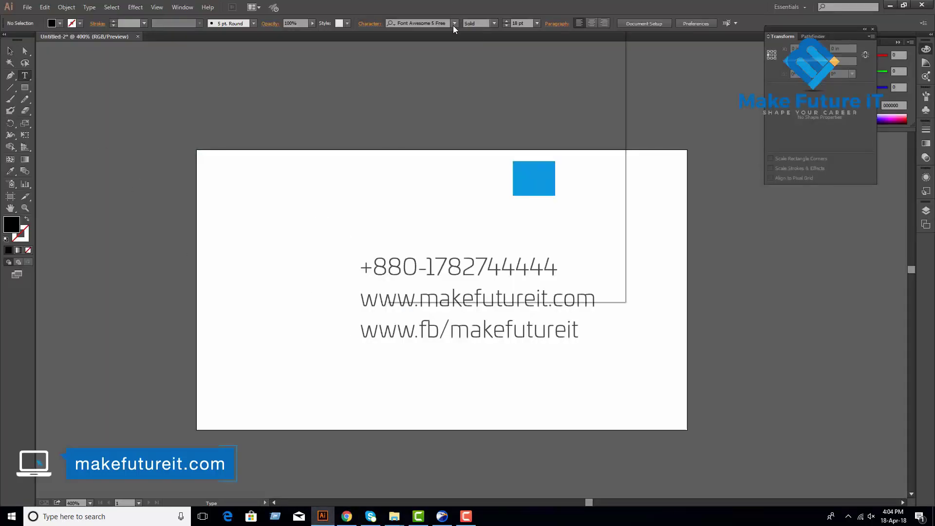
pyautogui.click(436, 73)
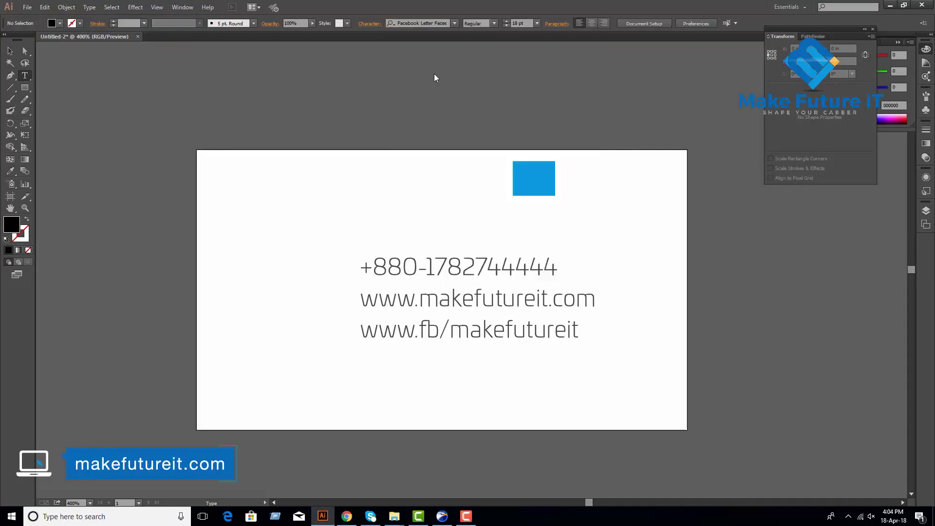
pyautogui.click(310, 268)
pyautogui.hotkey('ctrl', 'v')
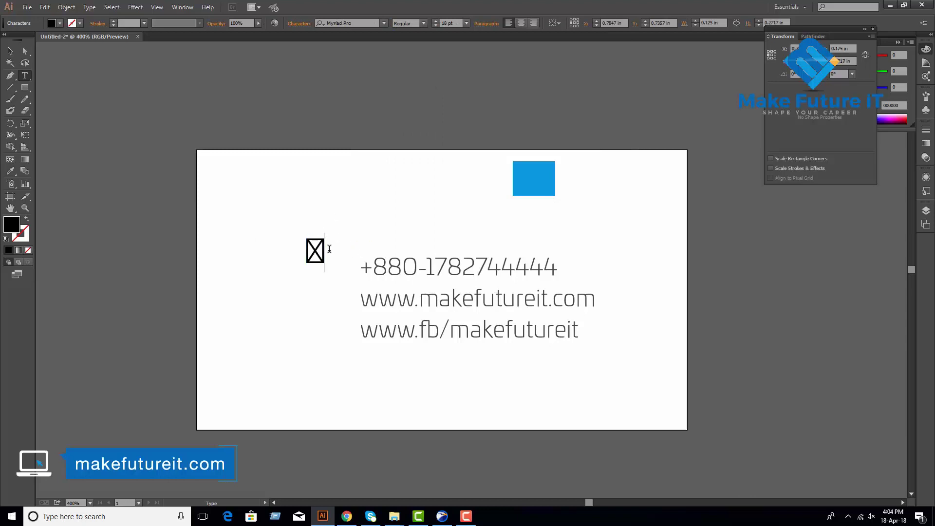
# - Set the pasted phone glyph's font to Font Awesome 5 Free Solid and finish editing the text
pyautogui.moveTo(329, 250); pyautogui.dragTo(274, 238)
pyautogui.click(334, 22)
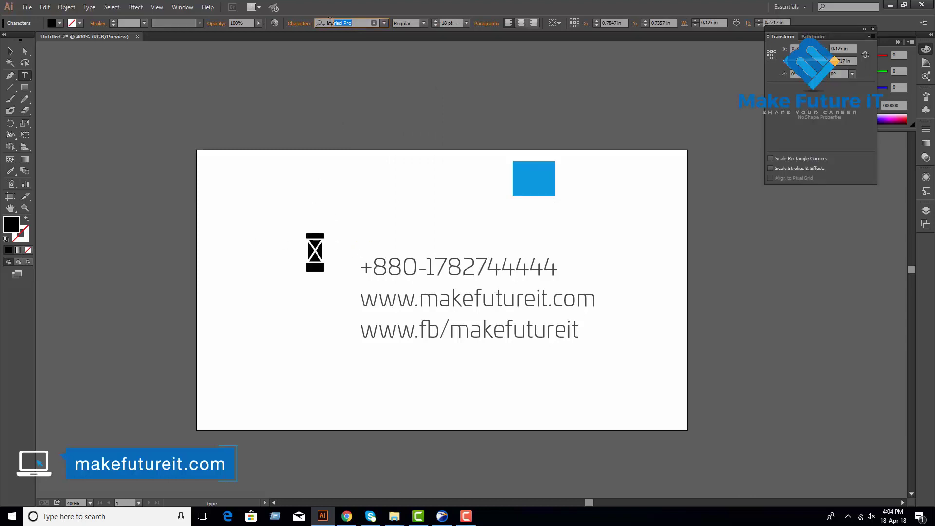
pyautogui.write('font')
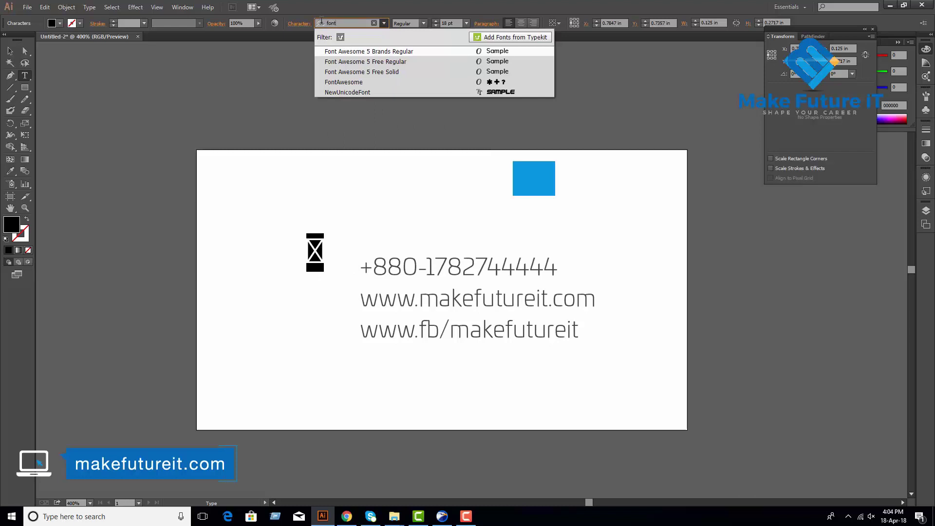
pyautogui.click(370, 72)
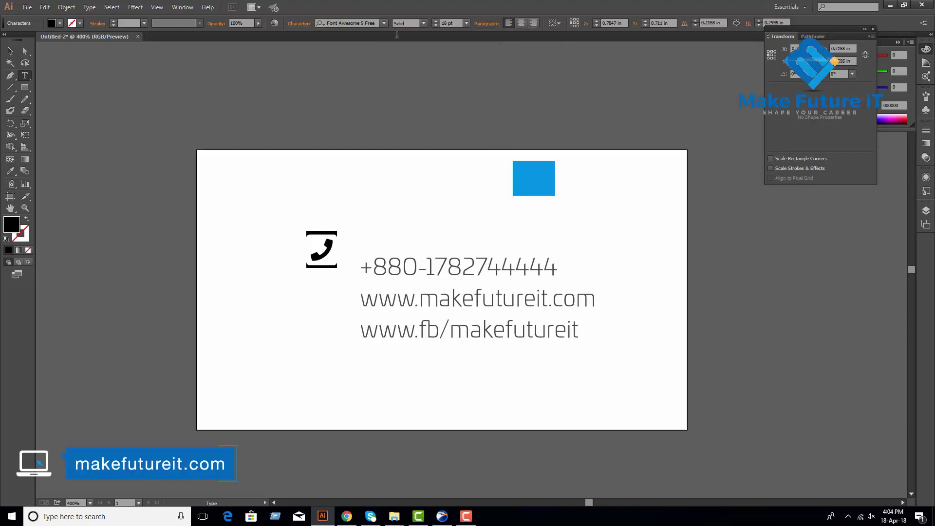
pyautogui.click(8, 51)
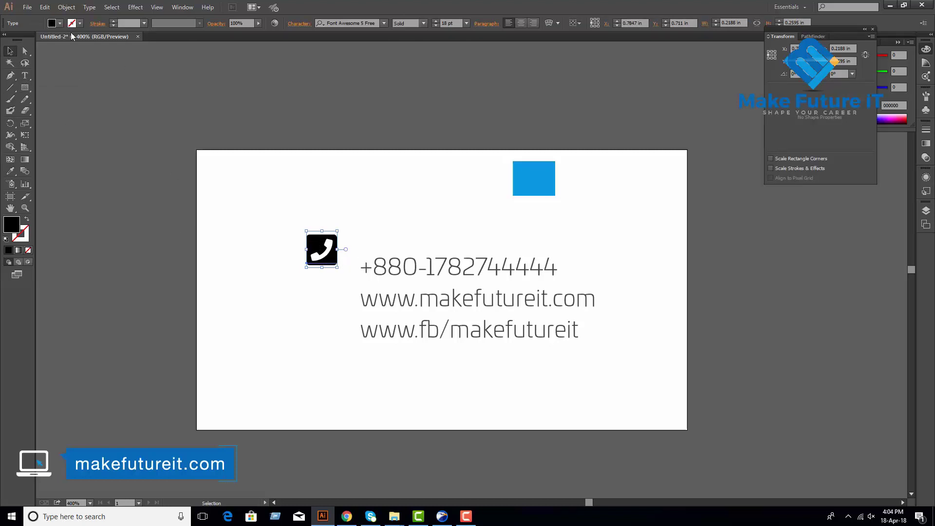
# - Start an empty text object below the phone icon, and search the cheatsheet in Chrome for "face"
pyautogui.click(25, 76)
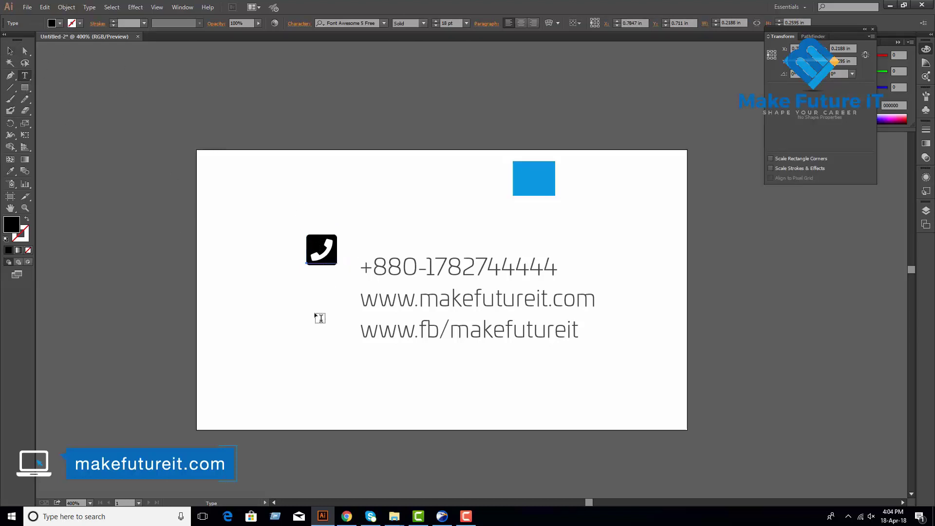
pyautogui.click(296, 294)
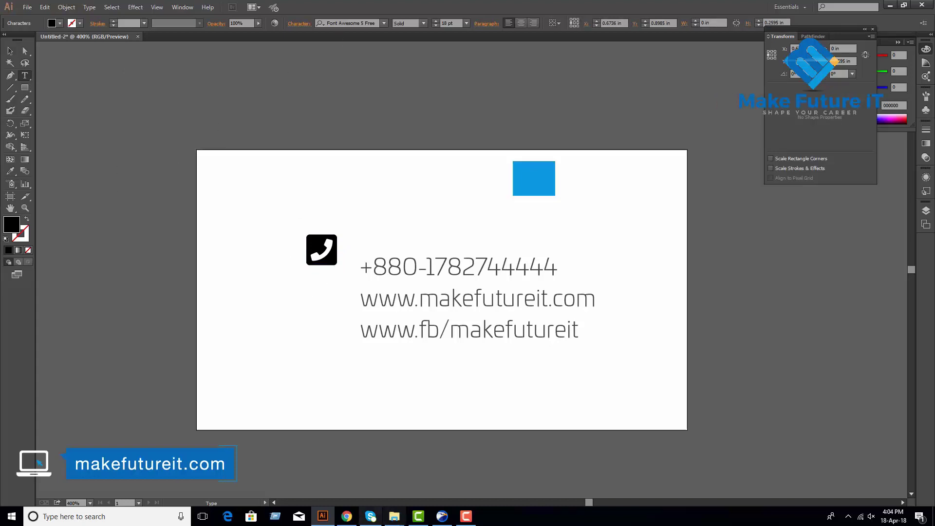
pyautogui.click(346, 516)
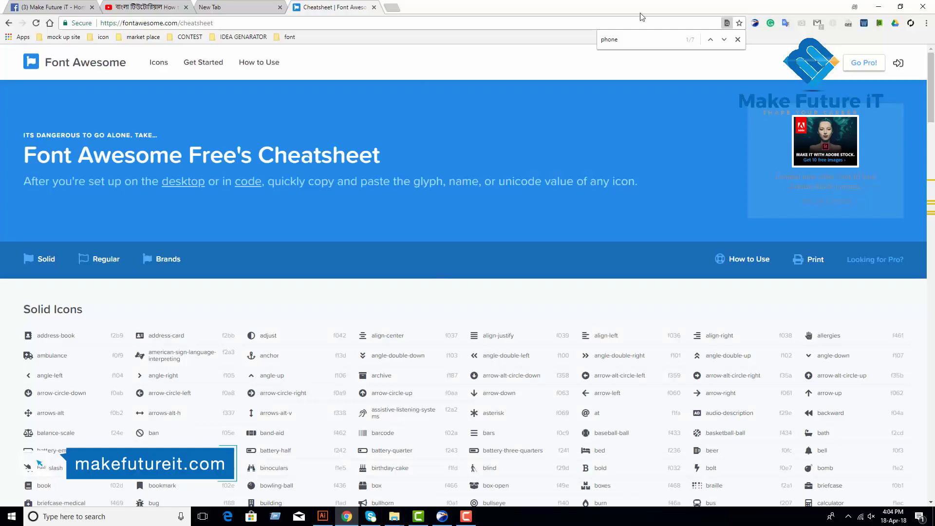
pyautogui.moveTo(624, 38); pyautogui.dragTo(546, 39)
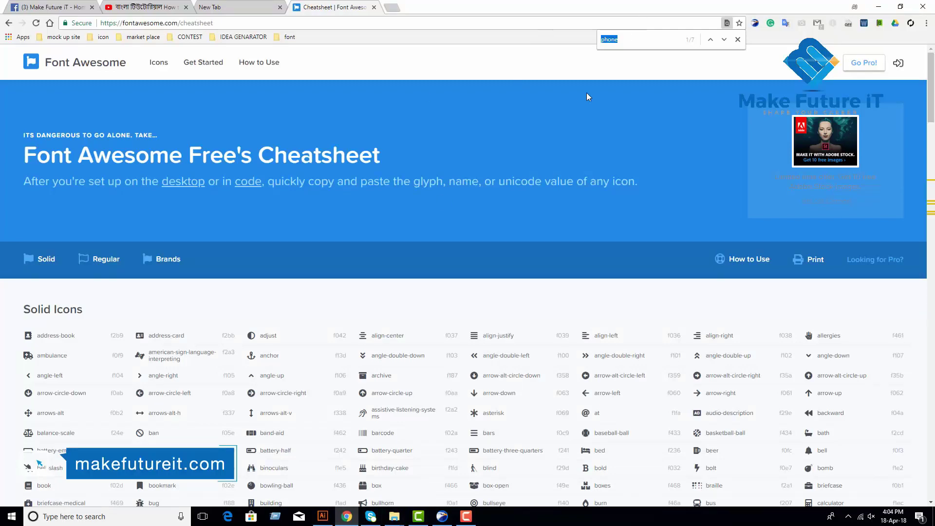
pyautogui.write('face')
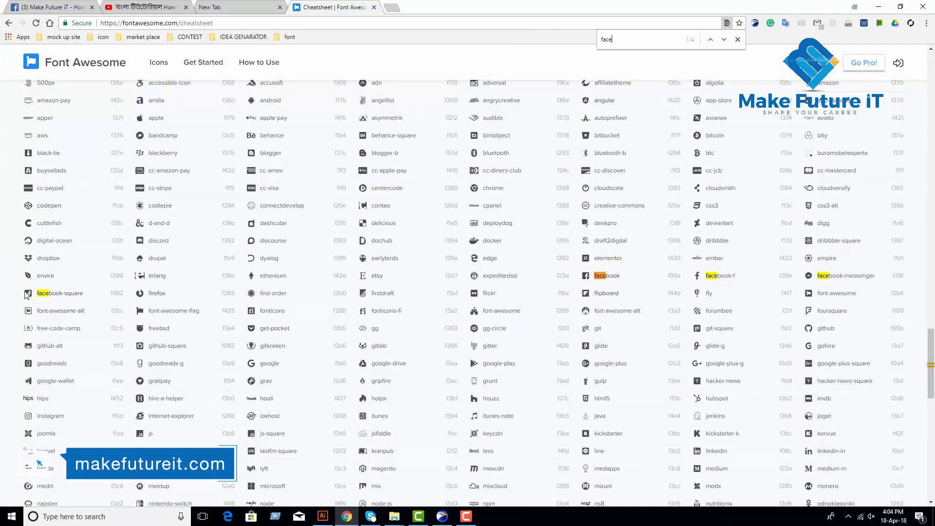
# - Copy the facebook-square glyph from the cheatsheet's Brand Icons list
pyautogui.click(322, 516)
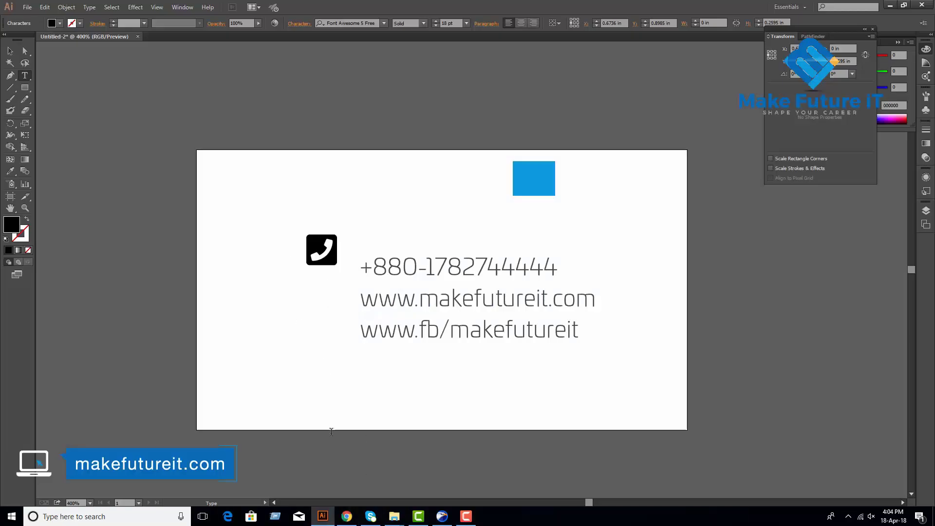
pyautogui.click(322, 516)
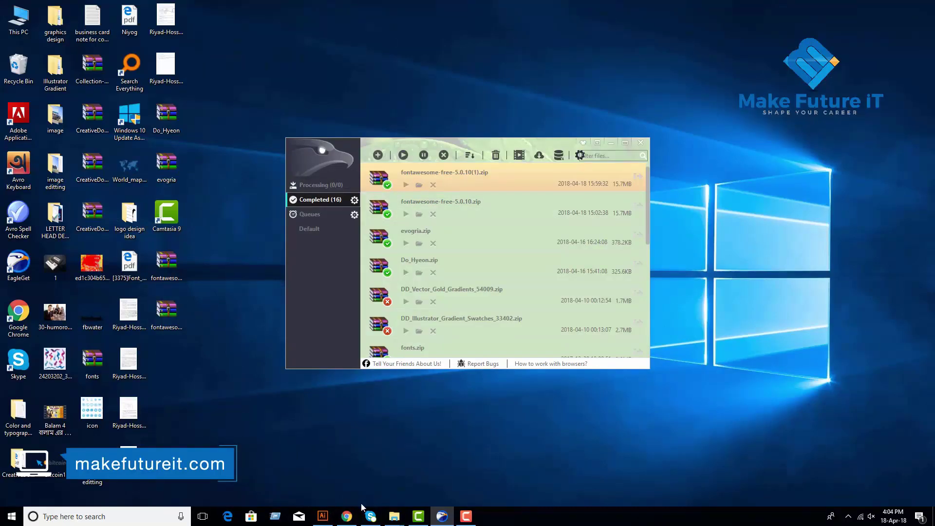
pyautogui.click(347, 516)
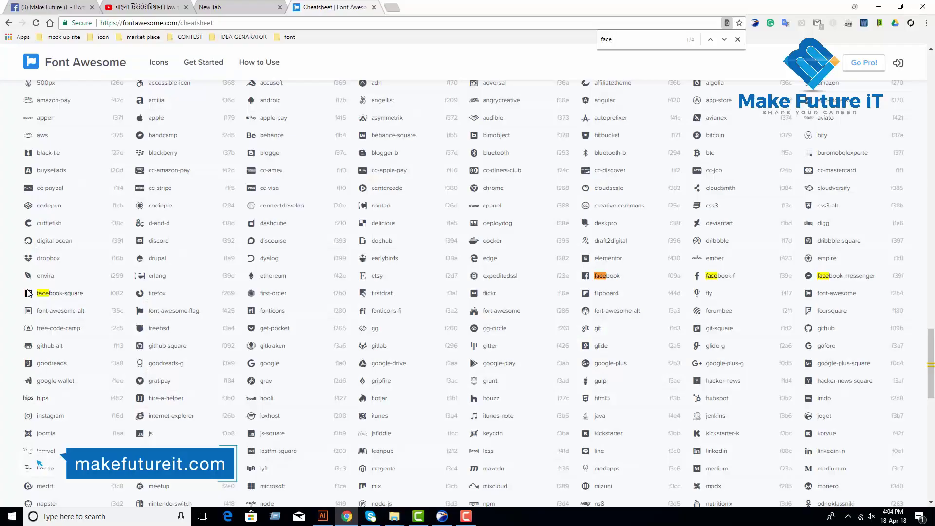
pyautogui.rightClick(28, 293)
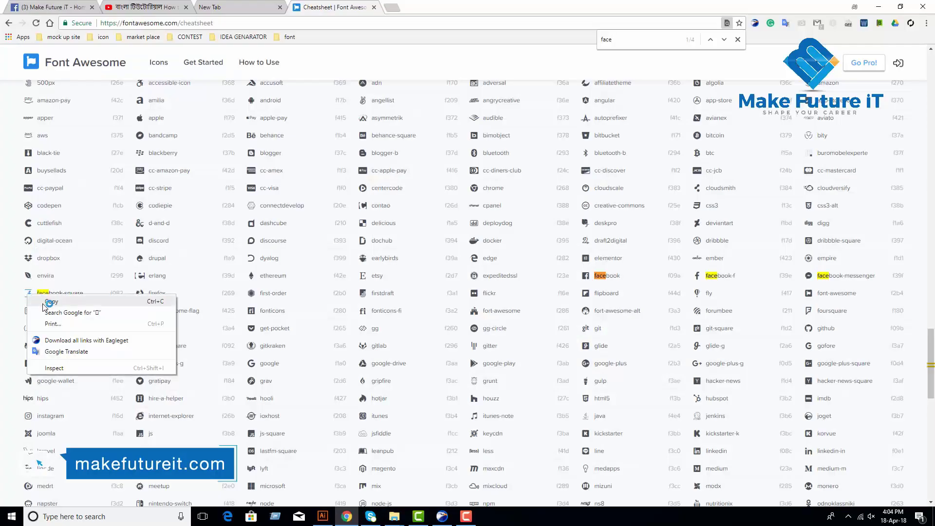
pyautogui.click(46, 303)
# - Check the cheatsheet's section heading for the Facebook icons, and return to Illustrator to leave editing of the empty text object
pyautogui.click(323, 516)
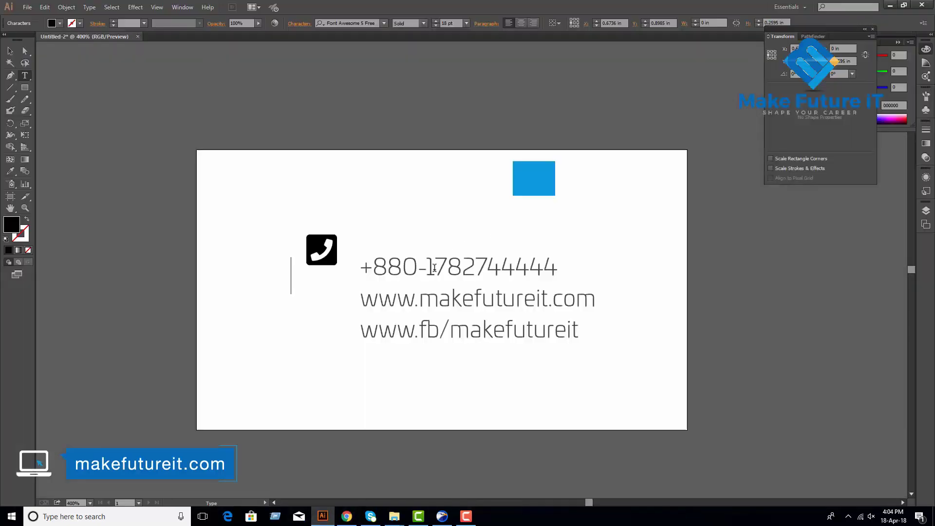
pyautogui.click(346, 516)
pyautogui.scroll(8, 226, 343)
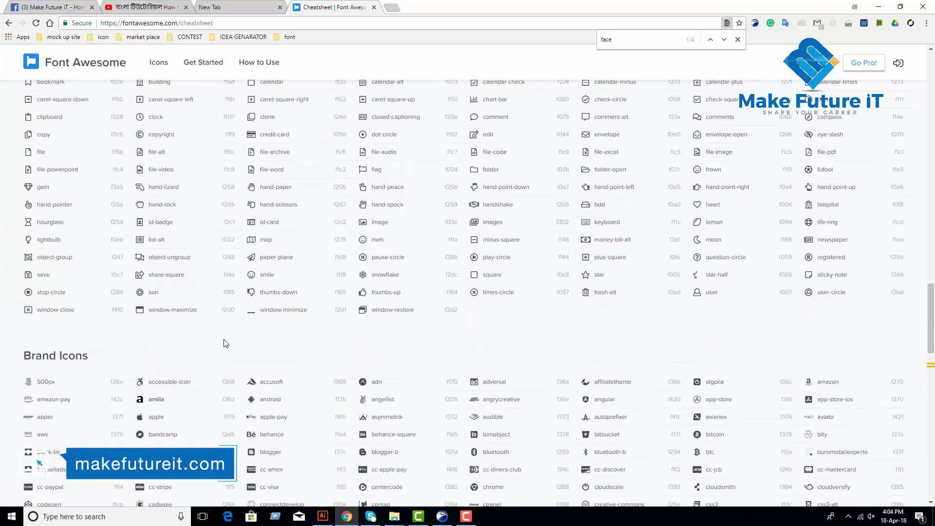
pyautogui.scroll(-3, 101, 385)
pyautogui.click(322, 516)
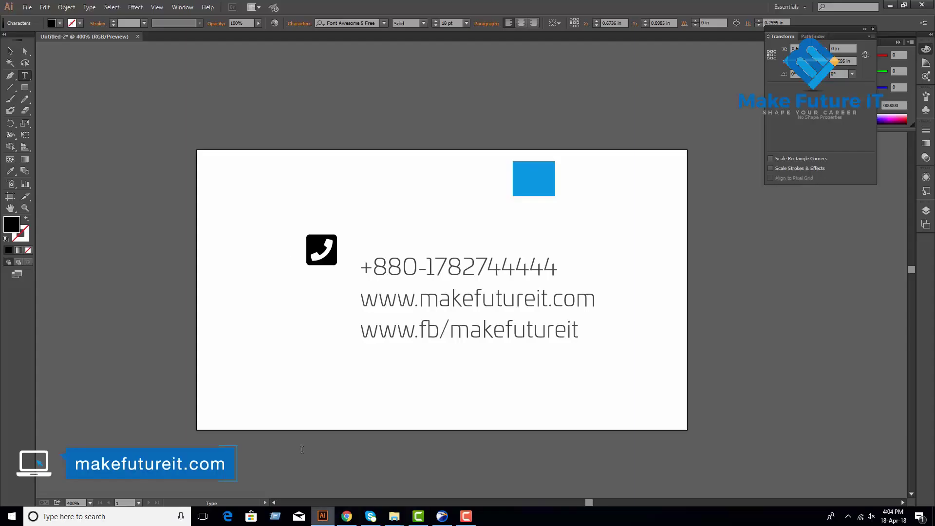
pyautogui.press('Escape')
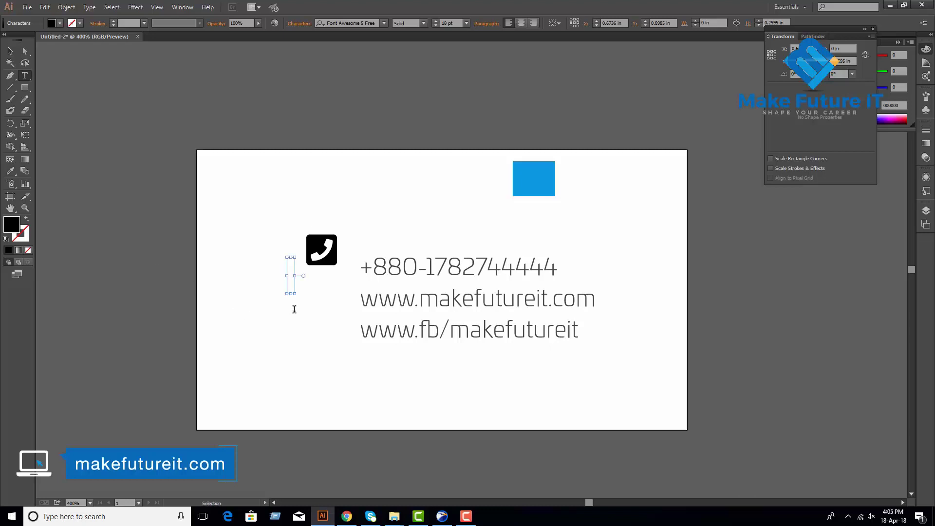
# - Paste the facebook-square glyph into the text object and set its font to Font Awesome 5 Brands Regular
pyautogui.hotkey('ctrl', 'v')
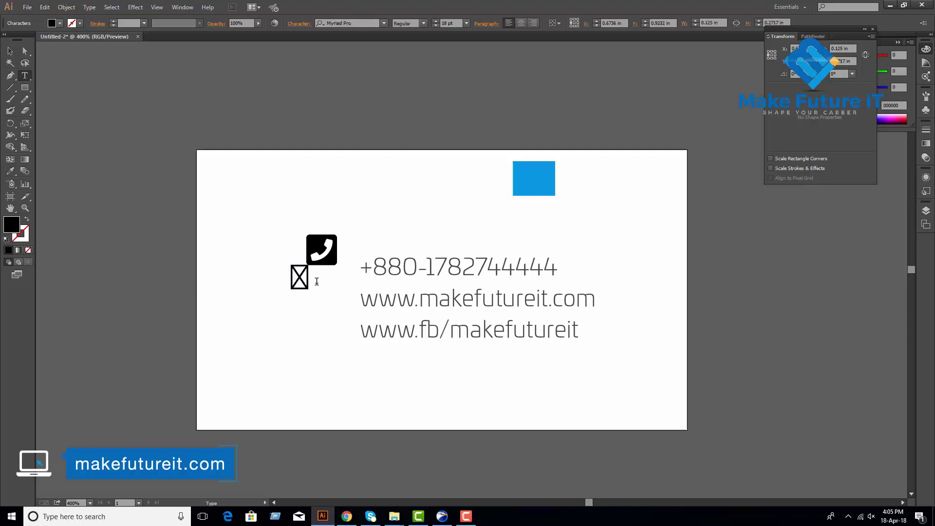
pyautogui.hotkey('ctrl', 'a')
pyautogui.click(355, 22)
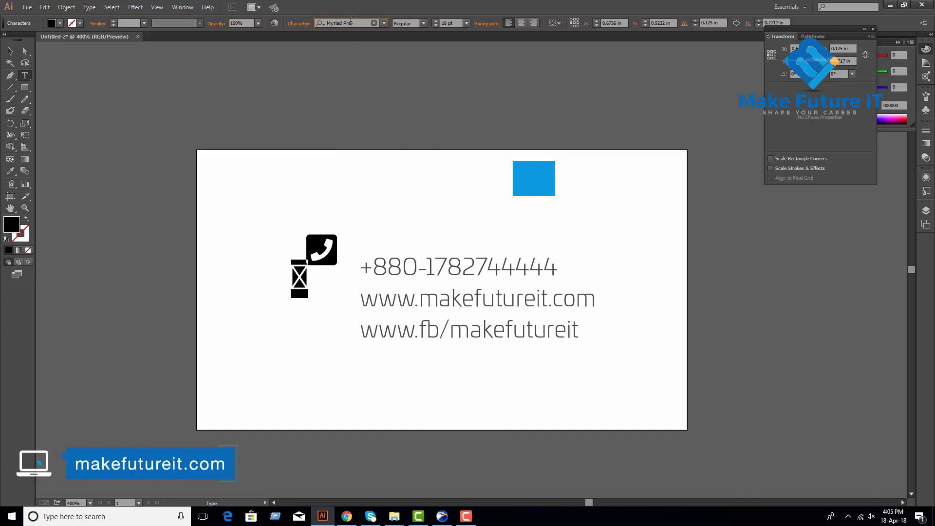
pyautogui.write('font')
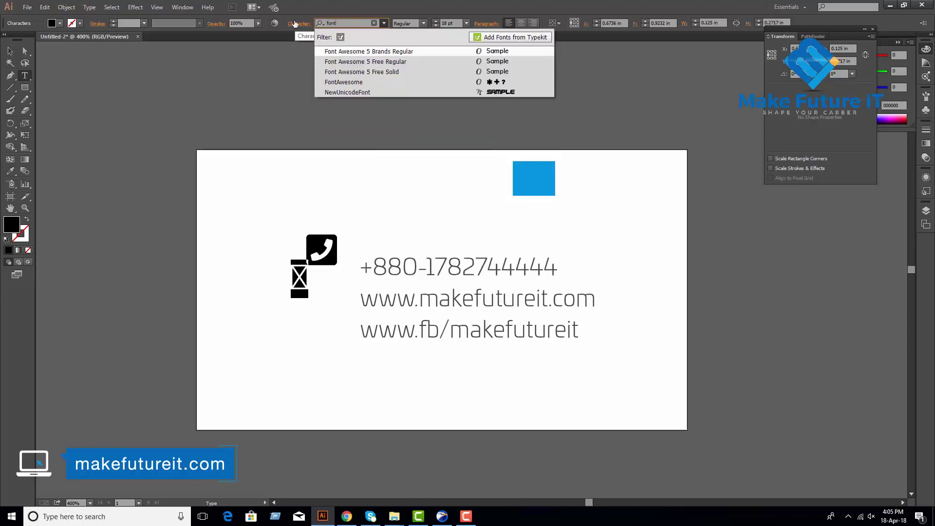
pyautogui.click(397, 51)
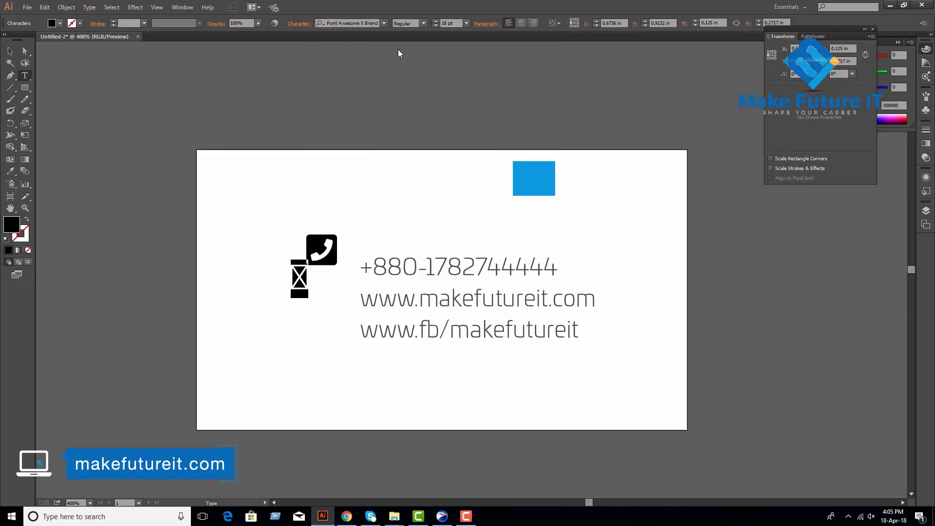
# - Finish editing the Facebook glyph, move it below the phone icon, and deselect it
pyautogui.click(10, 50)
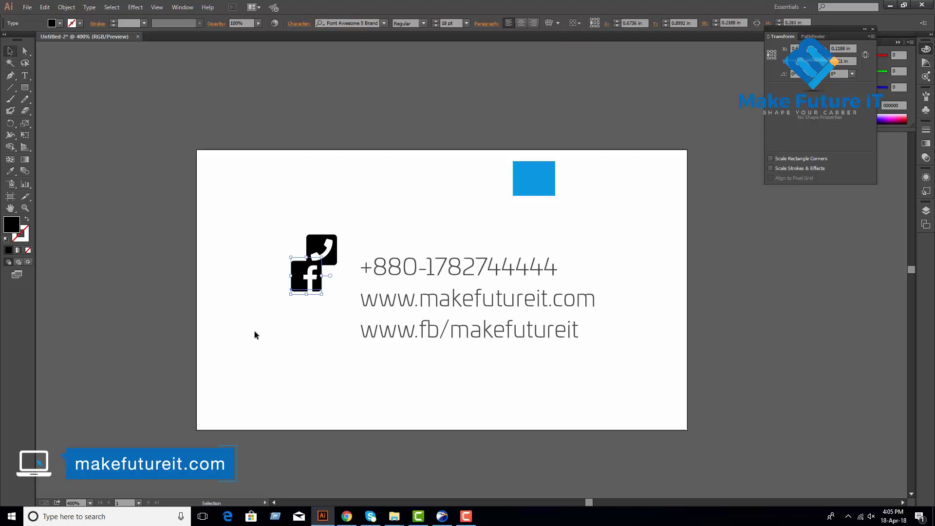
pyautogui.moveTo(296, 283); pyautogui.dragTo(304, 316)
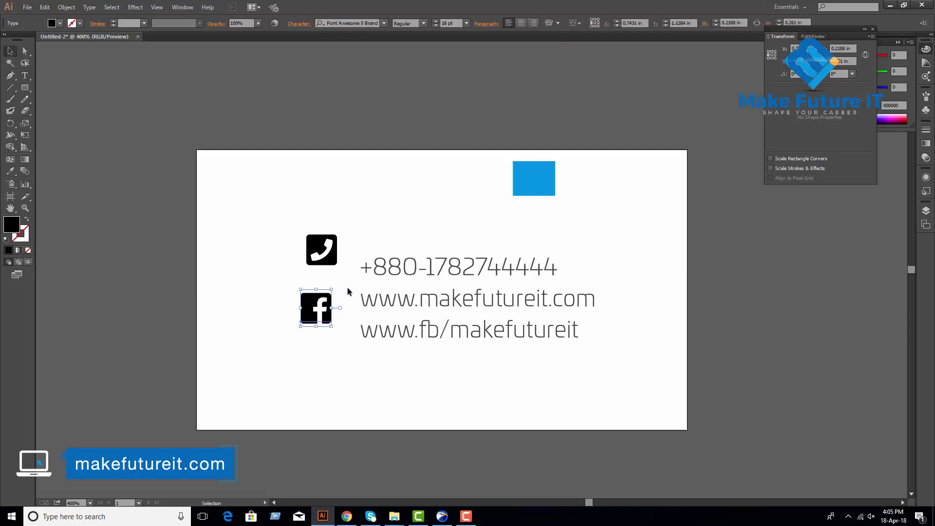
pyautogui.click(311, 276)
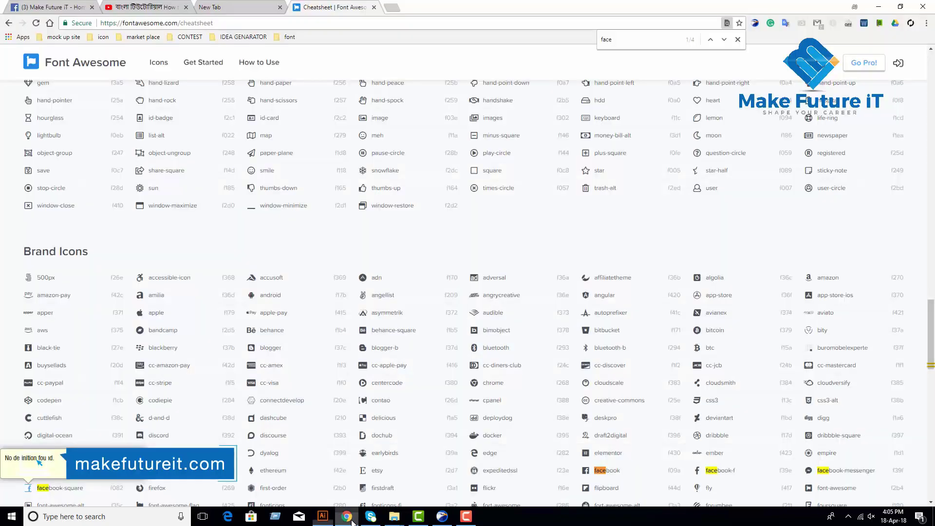
# - Switch to the Font Awesome cheatsheet in Chrome, search it for "web", and clear the search term
pyautogui.click(347, 516)
pyautogui.hotkey('ctrl', 'f')
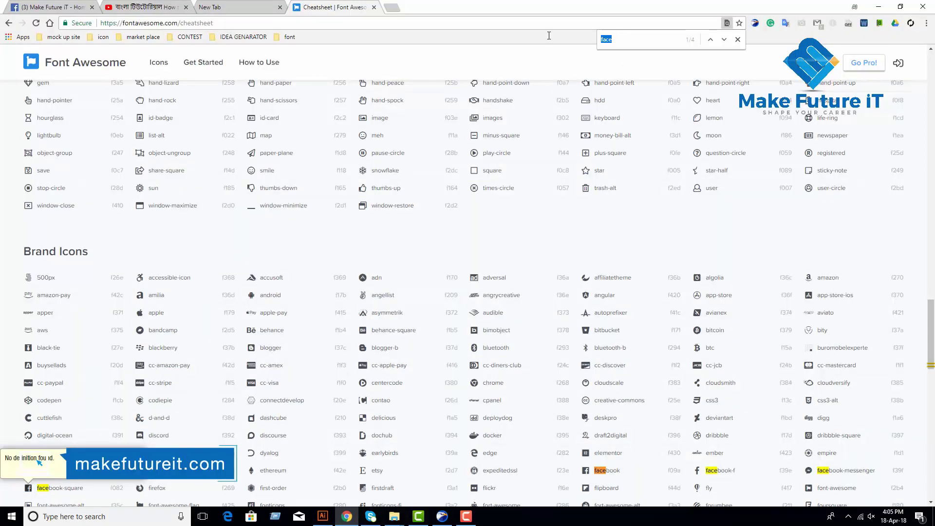
pyautogui.write('web')
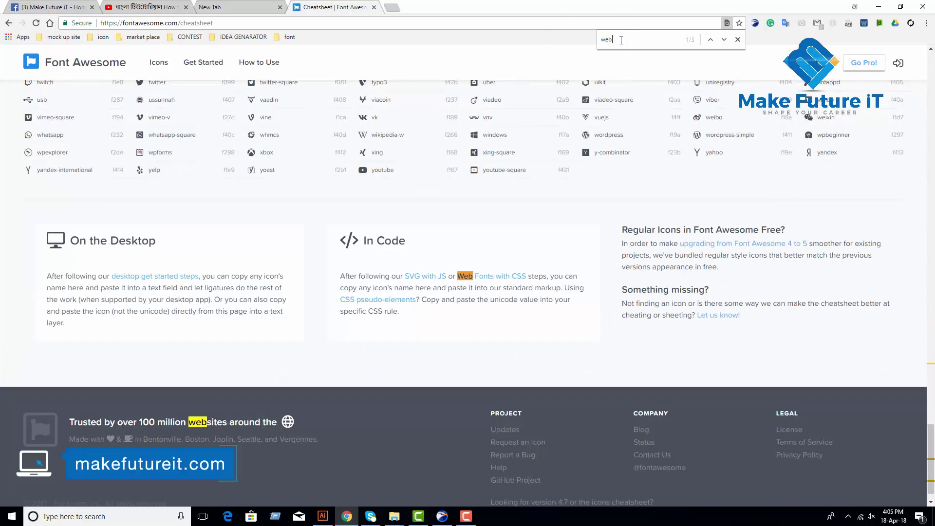
pyautogui.hotkey('ctrl', 'f')
pyautogui.press('BackSpace')
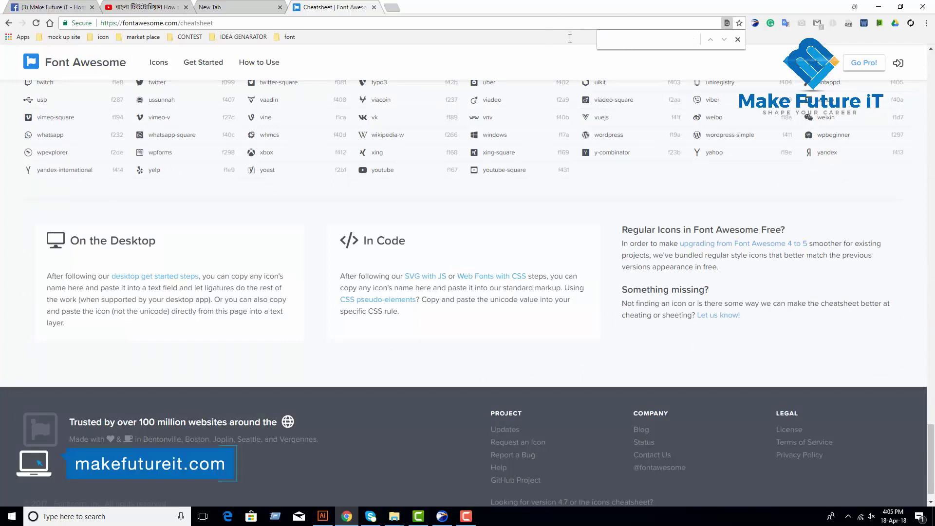
# - Search the cheatsheet for "firefo" and copy the firefox glyph from the Brand Icons list
pyautogui.write('fi')
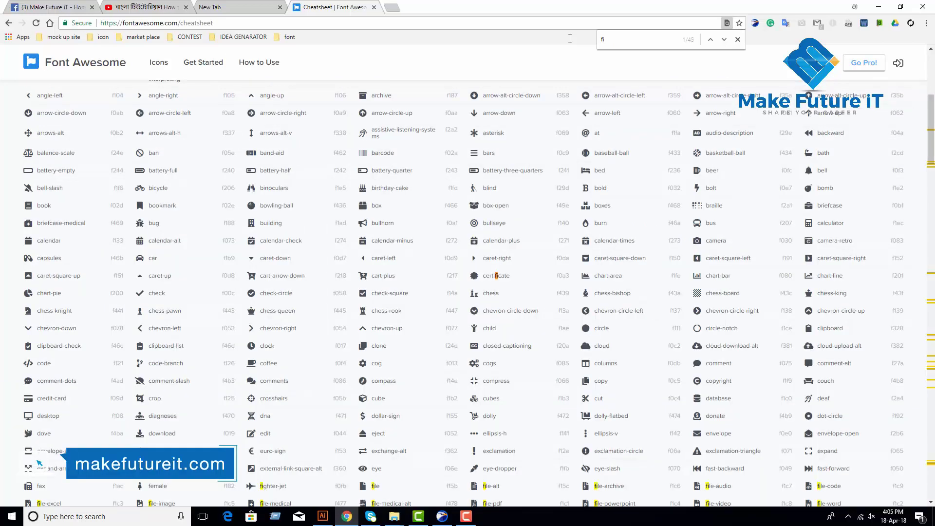
pyautogui.write('refo')
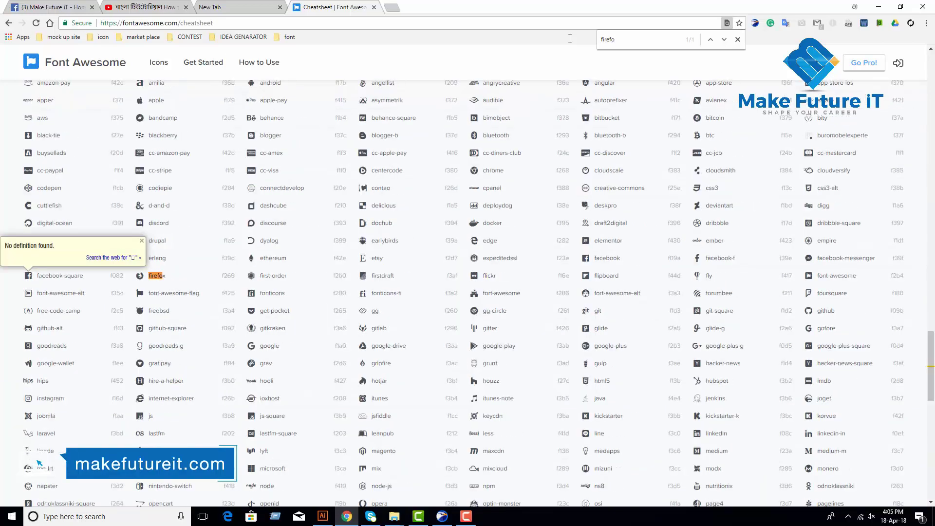
pyautogui.doubleClick(140, 276)
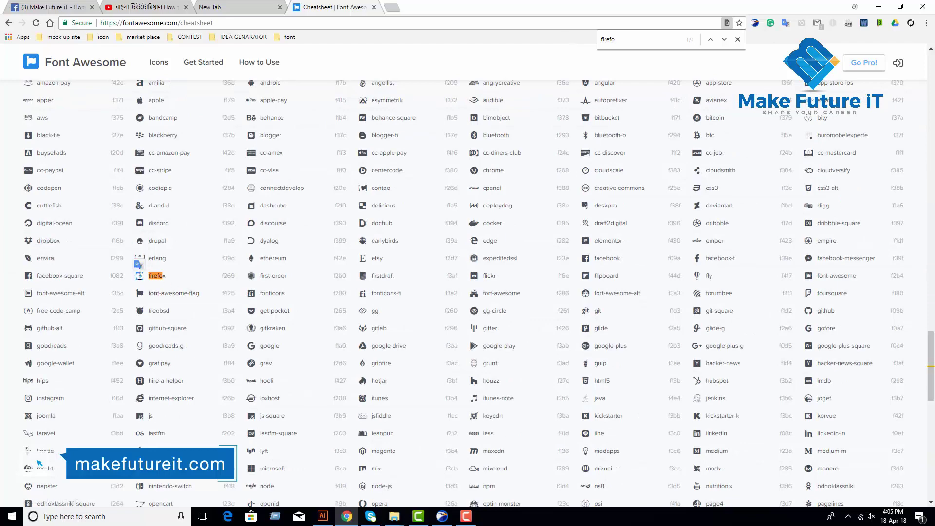
pyautogui.rightClick(139, 275)
pyautogui.click(160, 281)
# - Activate the Type tool in Illustrator, and return to Chrome to check the section heading above the firefox icon
pyautogui.click(323, 516)
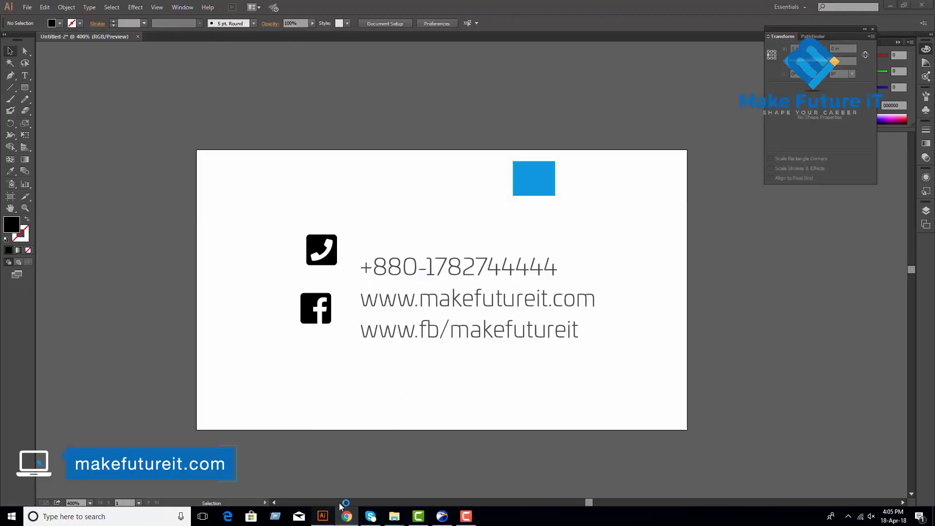
pyautogui.click(25, 76)
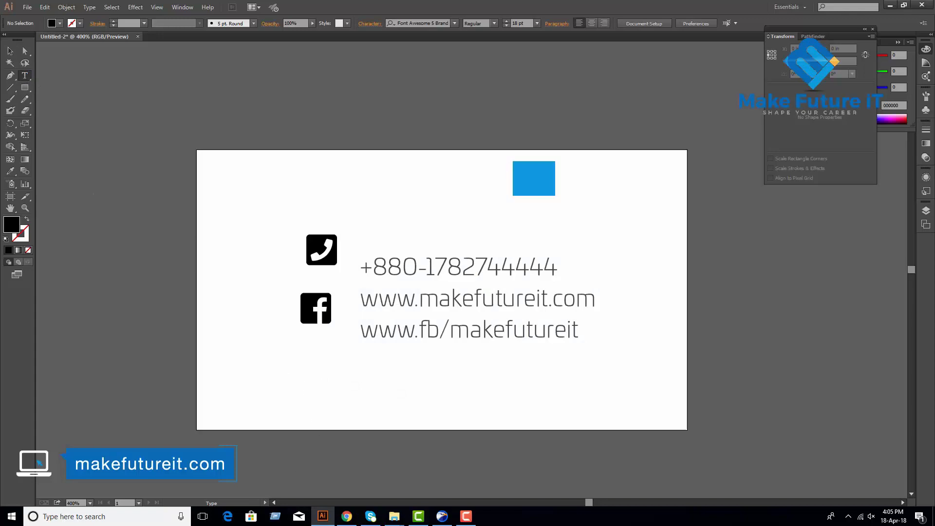
pyautogui.click(346, 516)
pyautogui.scroll(3, 190, 325)
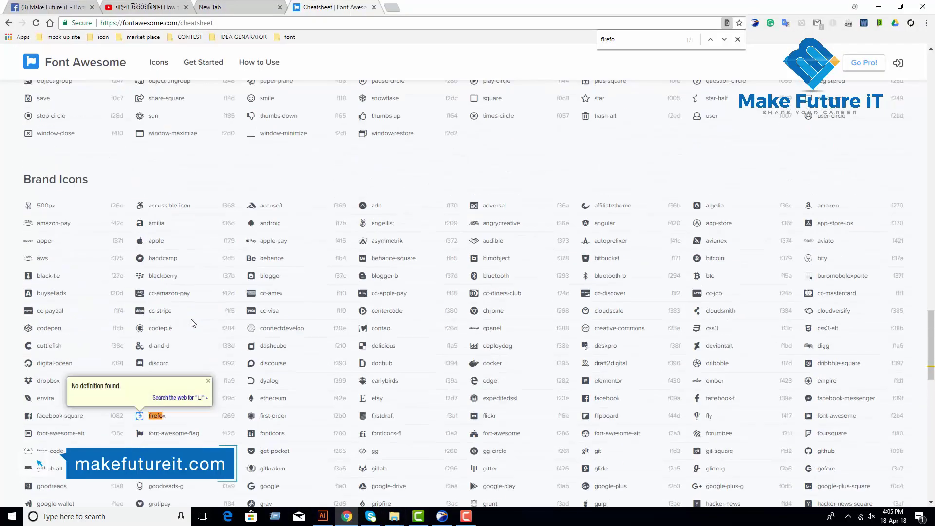
# - Return to Illustrator and paste the copied firefox glyph as a new text object below the Facebook icon
pyautogui.click(322, 516)
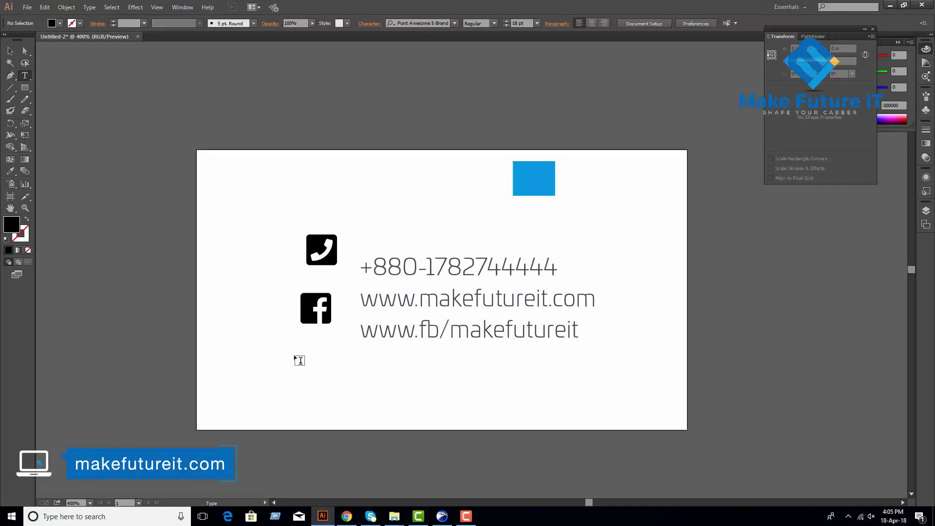
pyautogui.click(329, 328)
pyautogui.hotkey('ctrl', 'v')
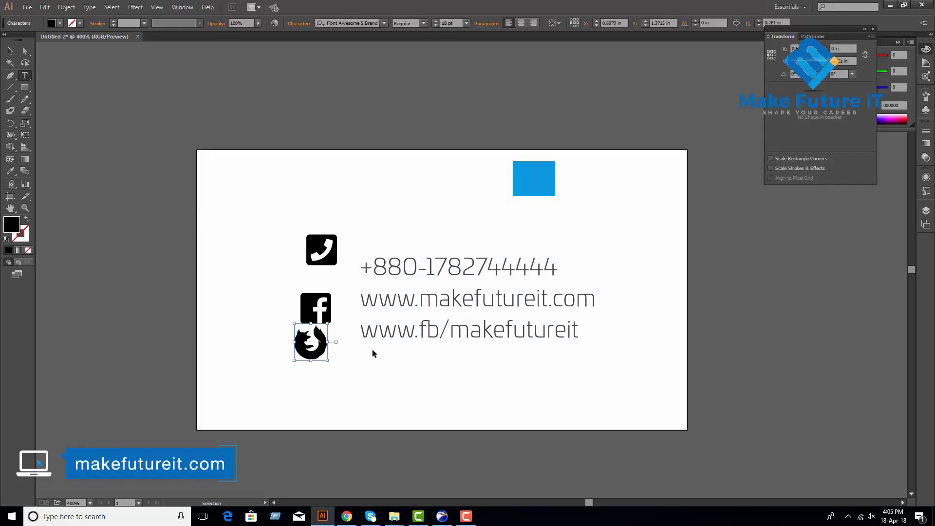